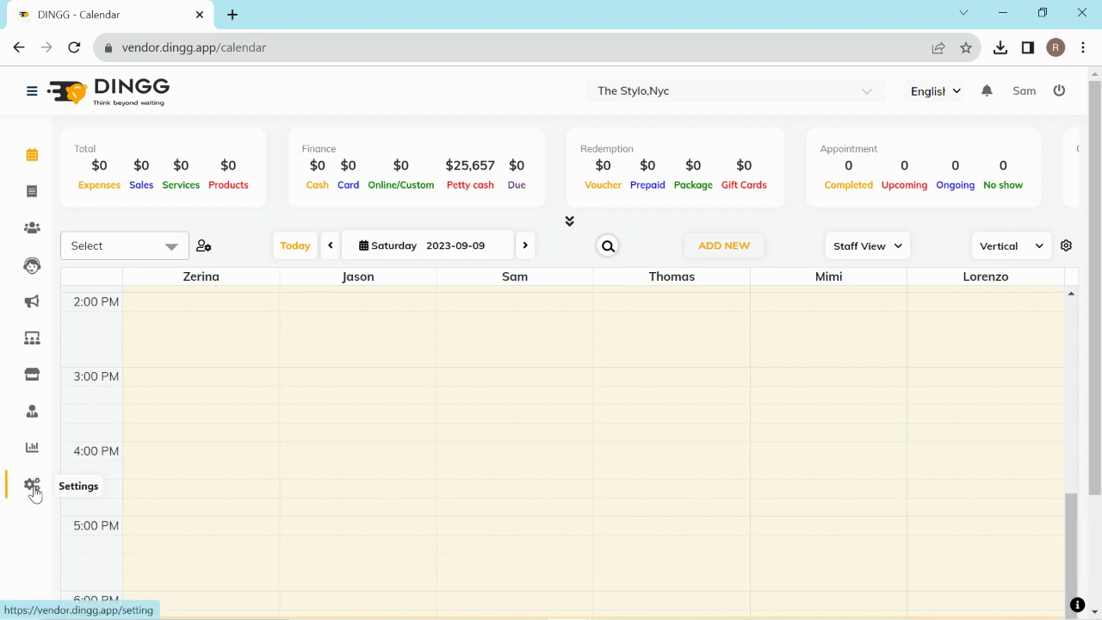
Go from the calendar to Settings and open the Alert card under Alert Settings.
click(32, 488)
scroll(370, 410, down, 1)
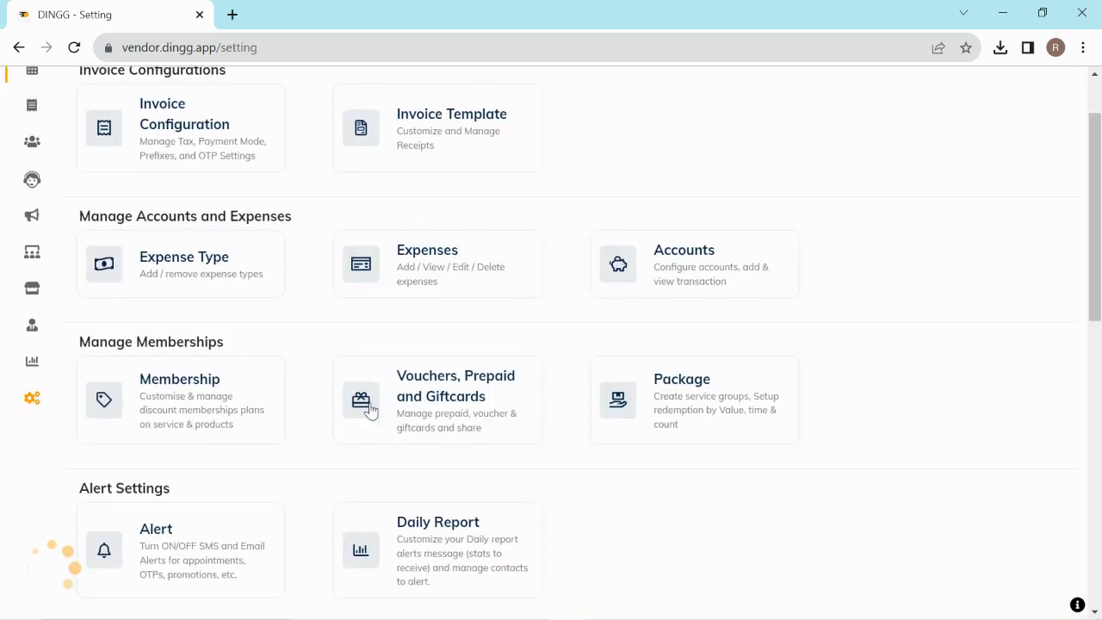
scroll(369, 410, down, 1)
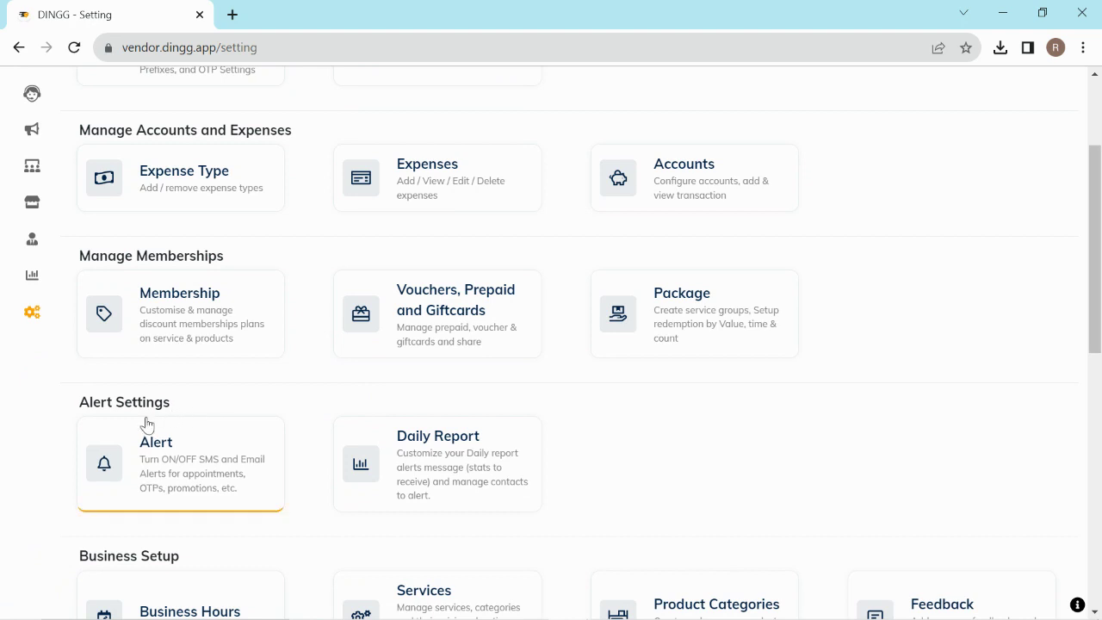
click(179, 475)
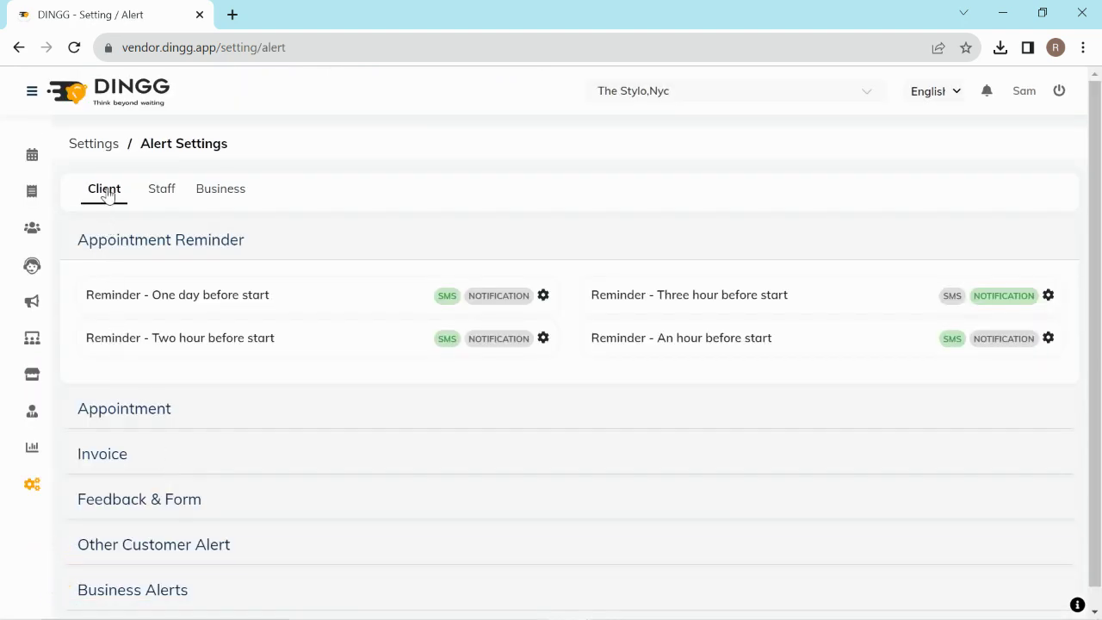
click(135, 241)
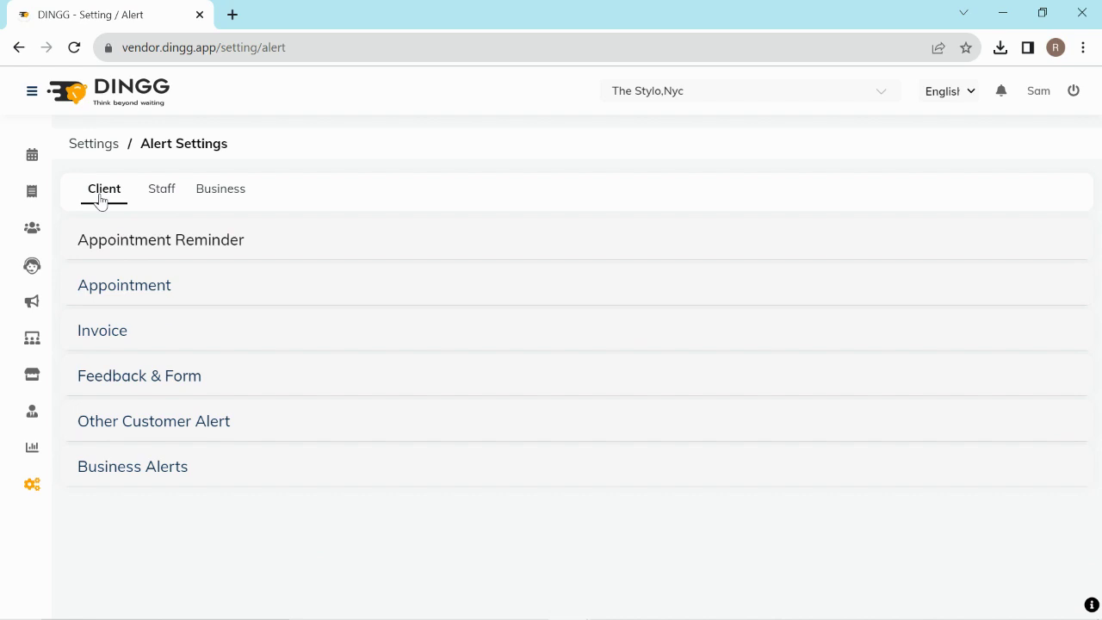
click(161, 192)
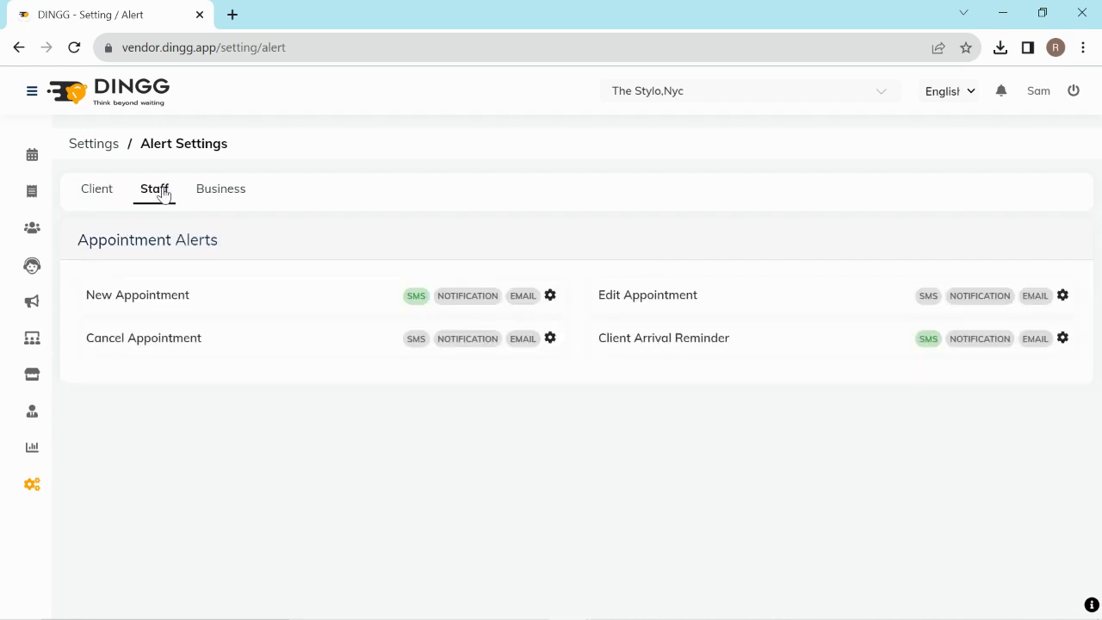
click(157, 251)
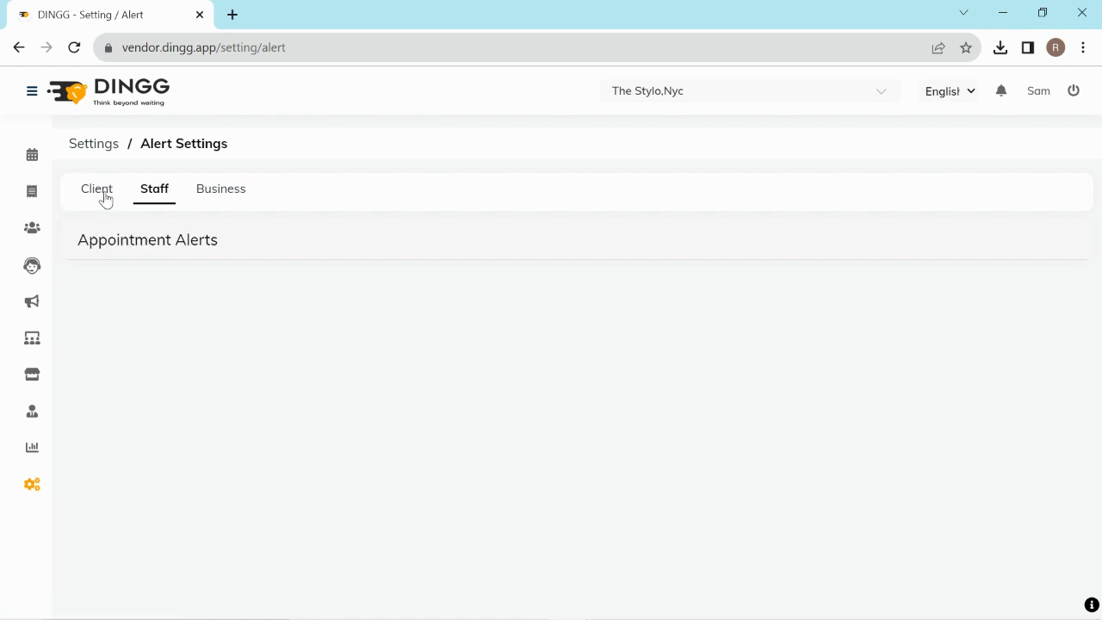
click(104, 195)
click(122, 239)
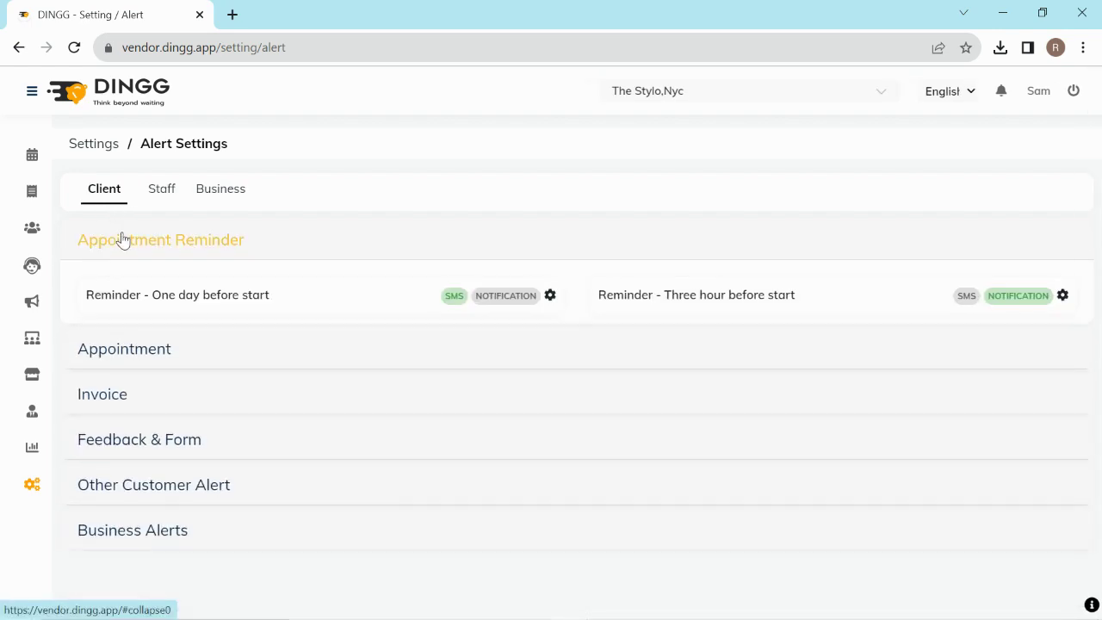
click(150, 247)
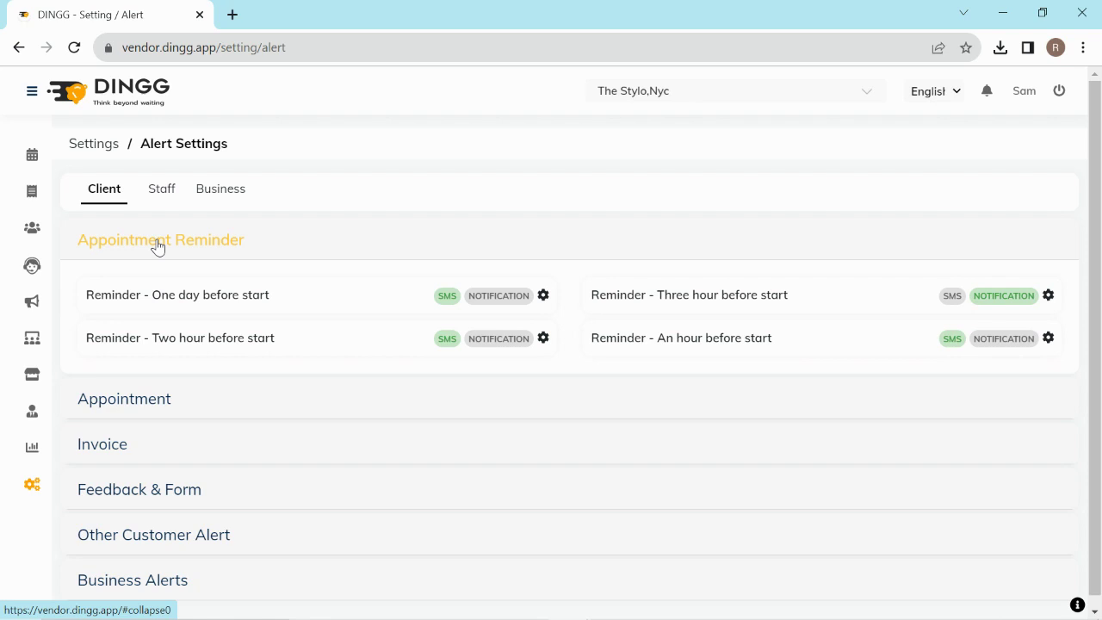
Expand the Appointment, Invoice, Feedback & Form, Other Customer Alert and Business Alerts sections.
click(137, 413)
scroll(179, 391, down, 1)
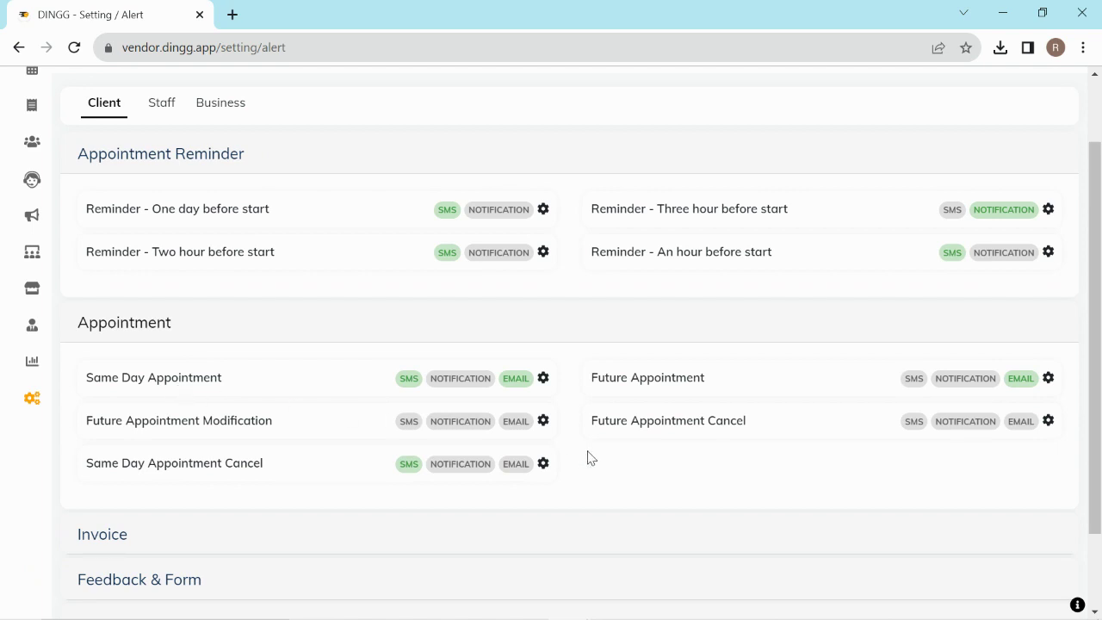
scroll(338, 455, down, 1)
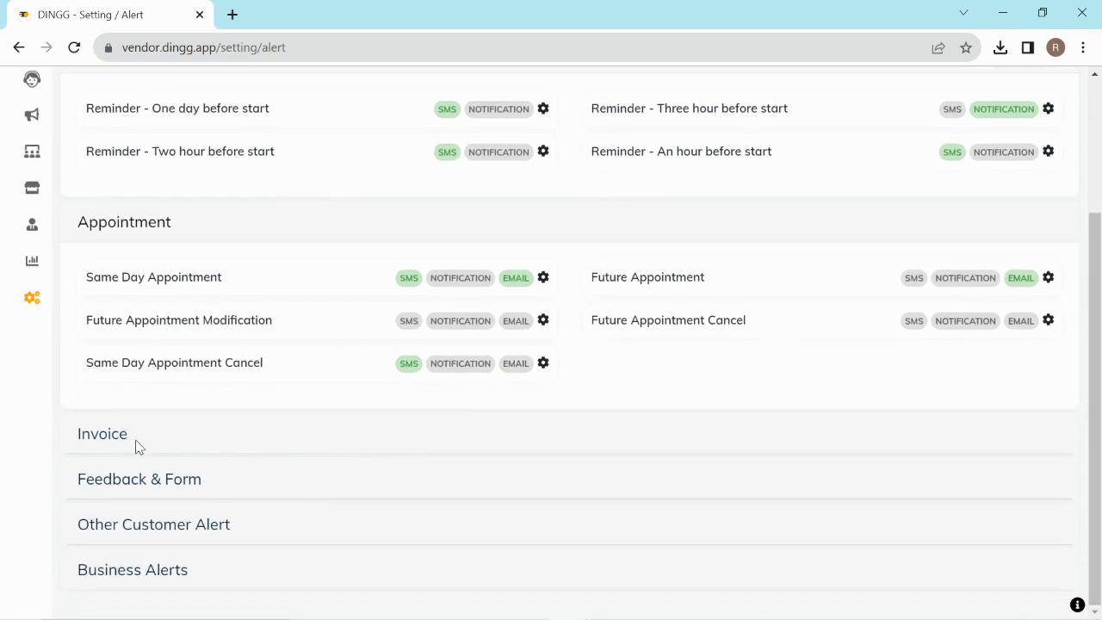
click(101, 444)
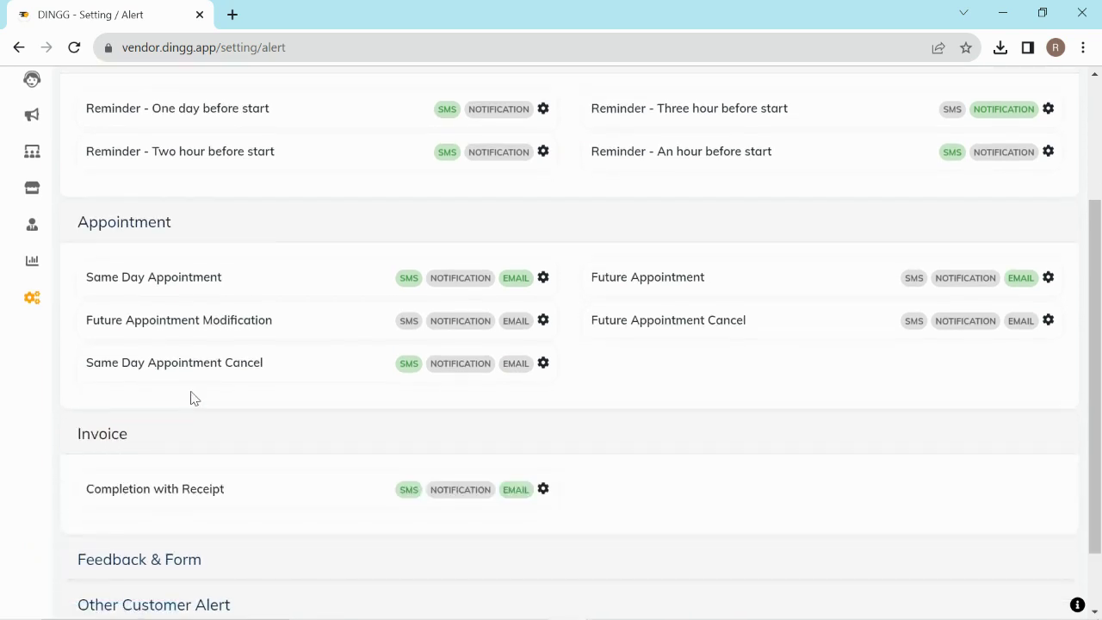
scroll(191, 395, down, 1)
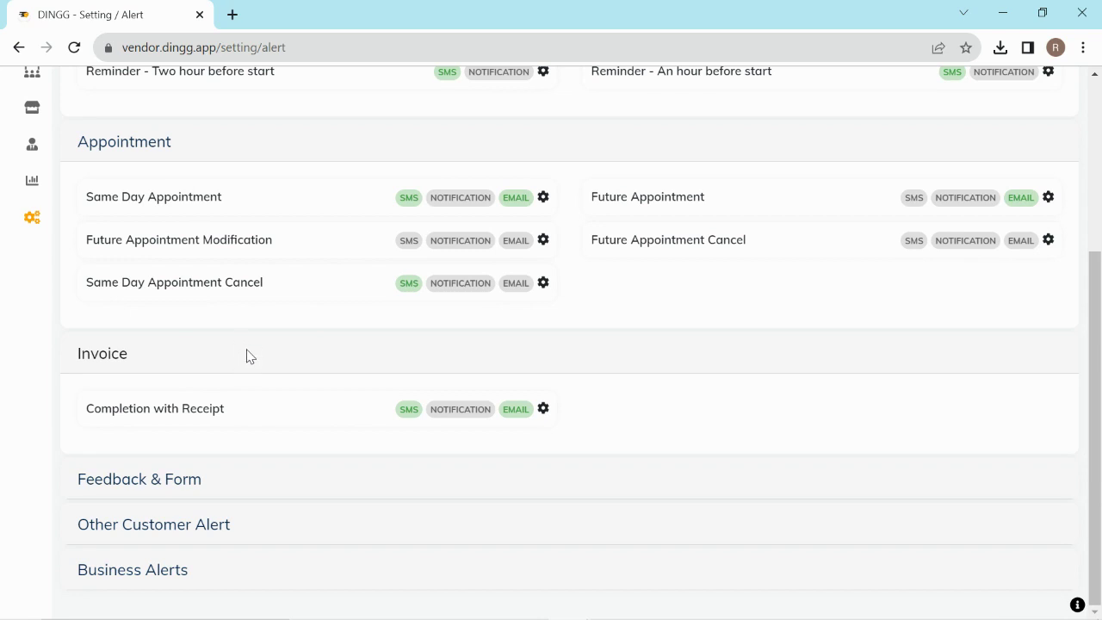
click(152, 484)
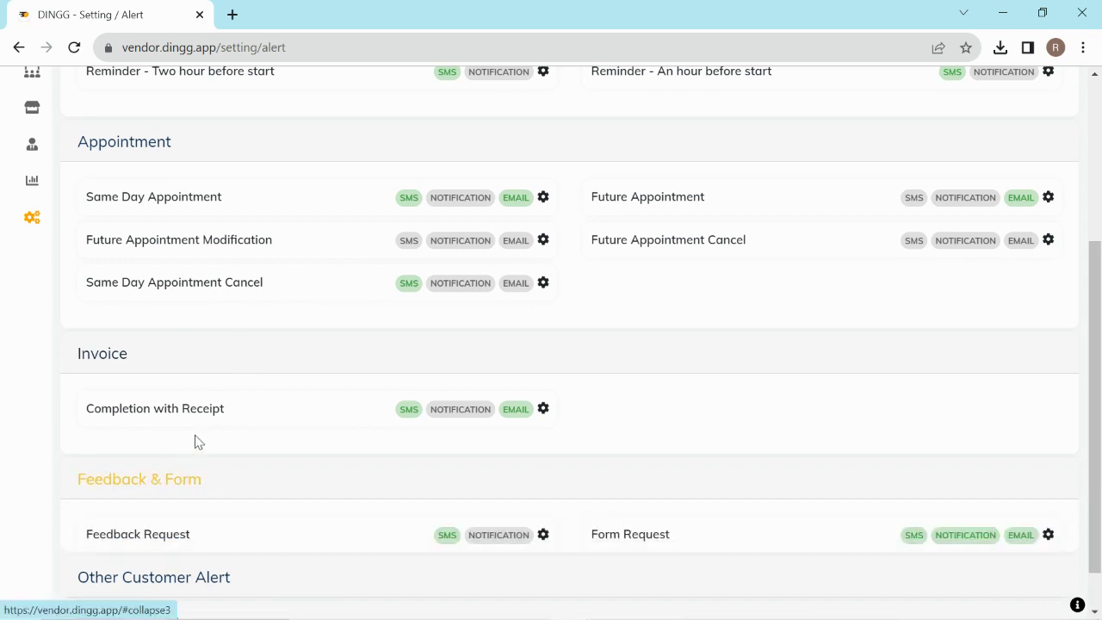
scroll(287, 320, down, 2)
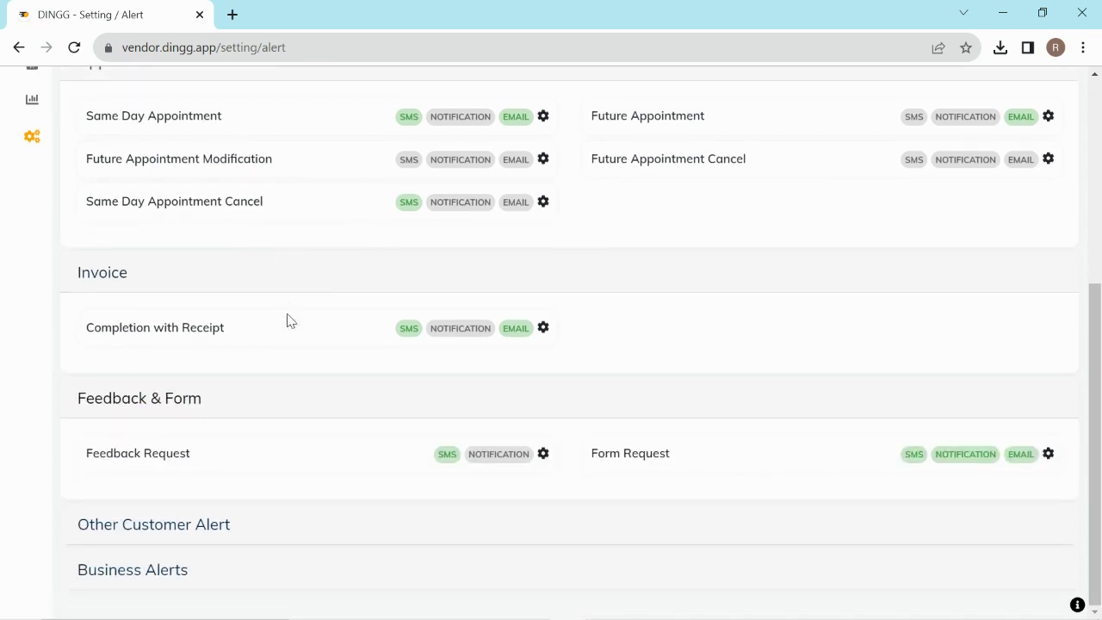
click(176, 530)
scroll(206, 420, down, 2)
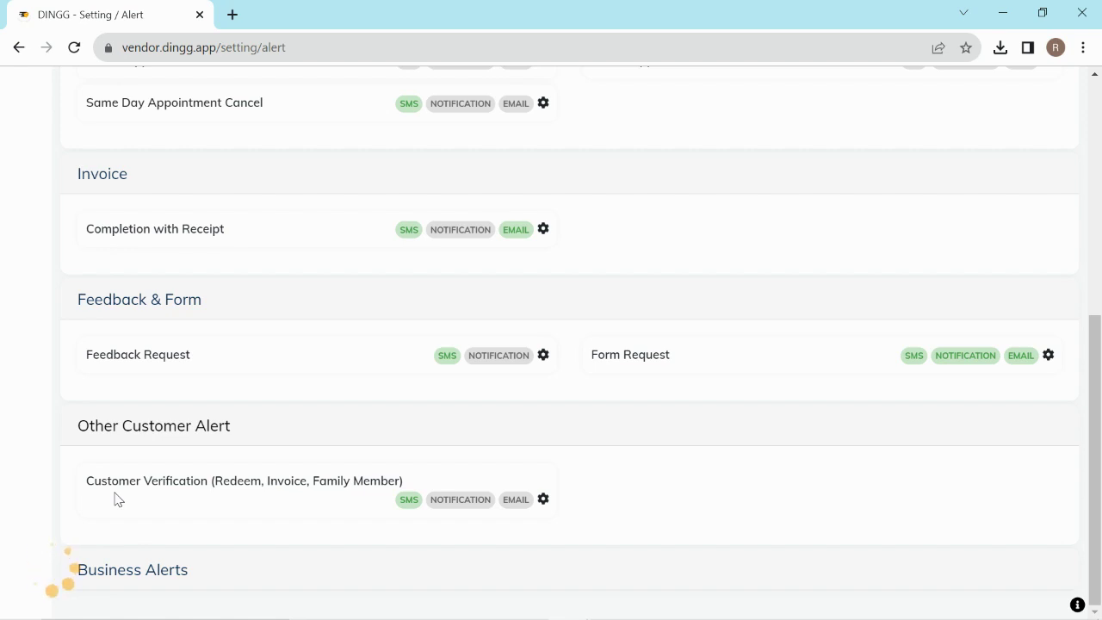
click(130, 570)
scroll(153, 421, down, 1)
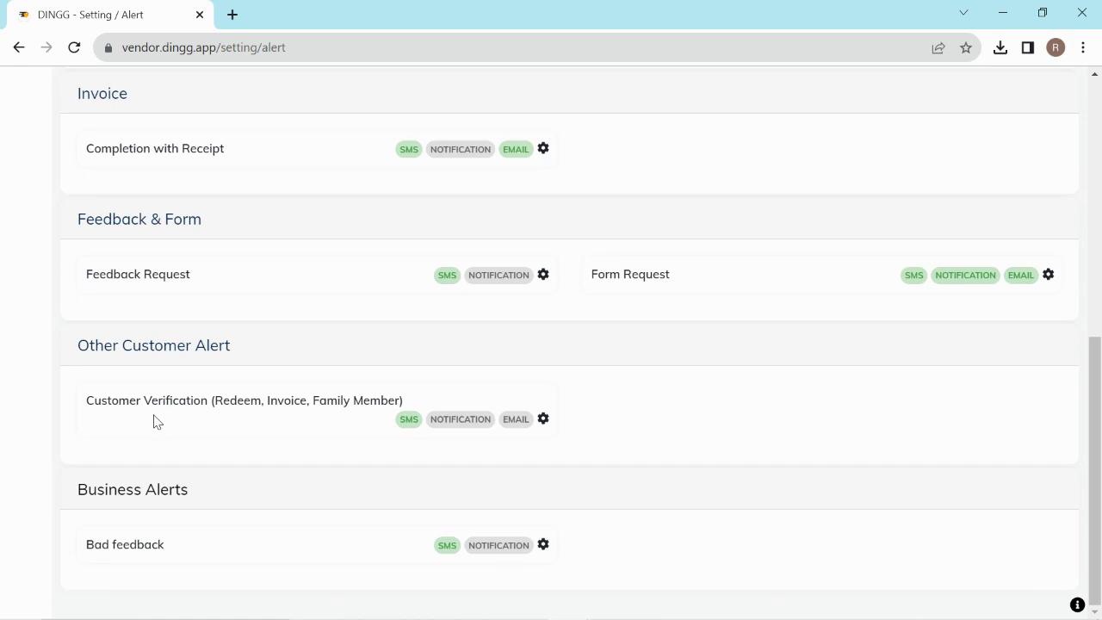
scroll(251, 460, up, 4)
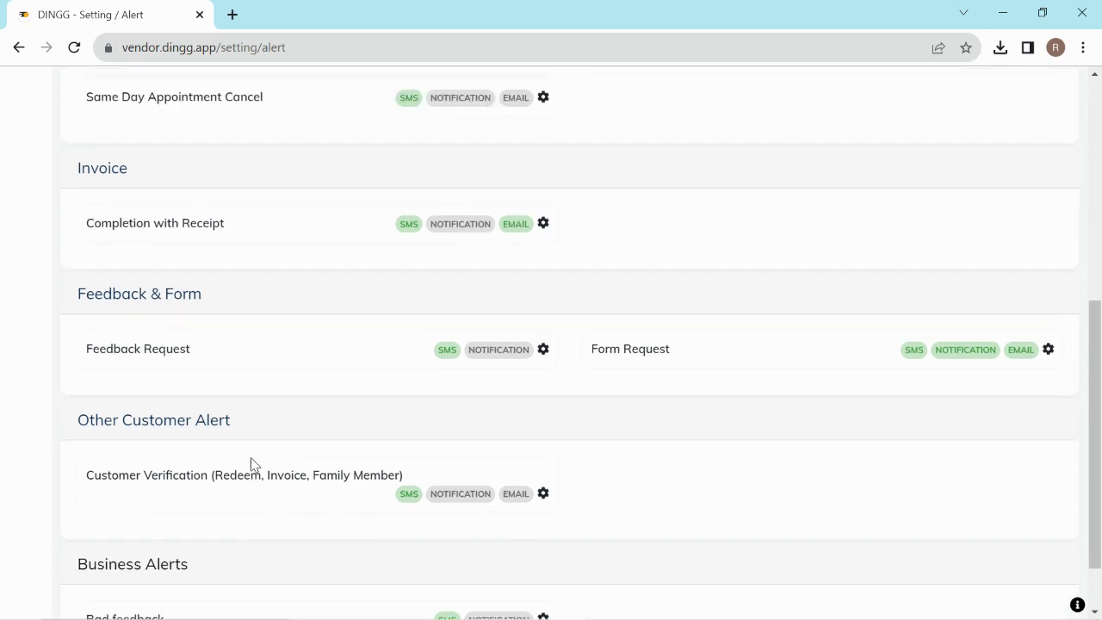
scroll(250, 465, up, 2)
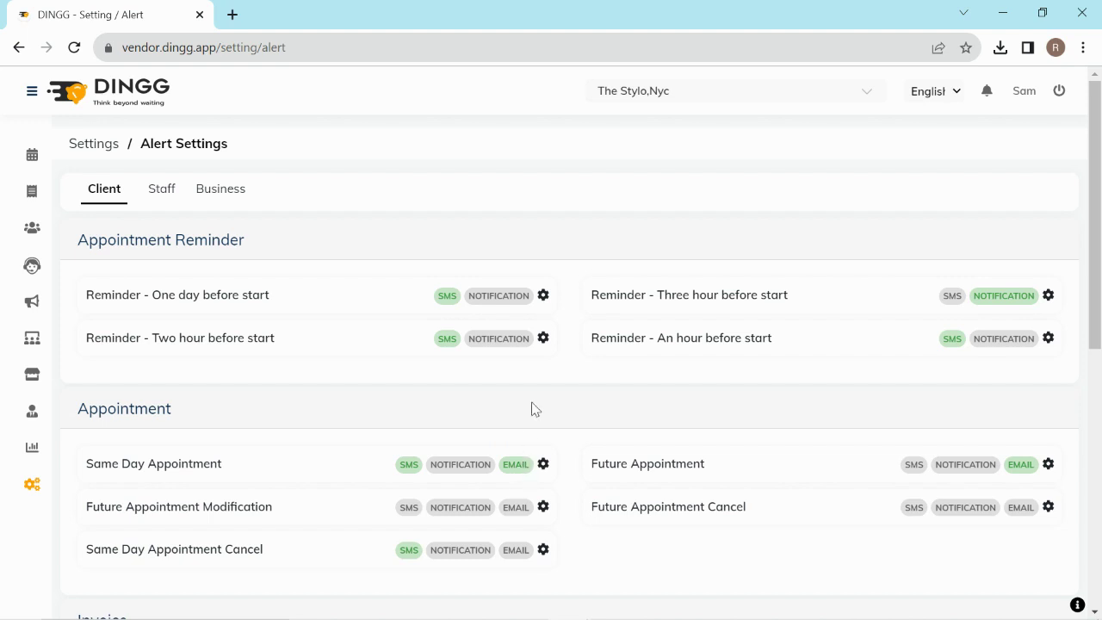
Open the Same Day Appointment alert settings and toggle its SMS alert off, then back on.
click(544, 465)
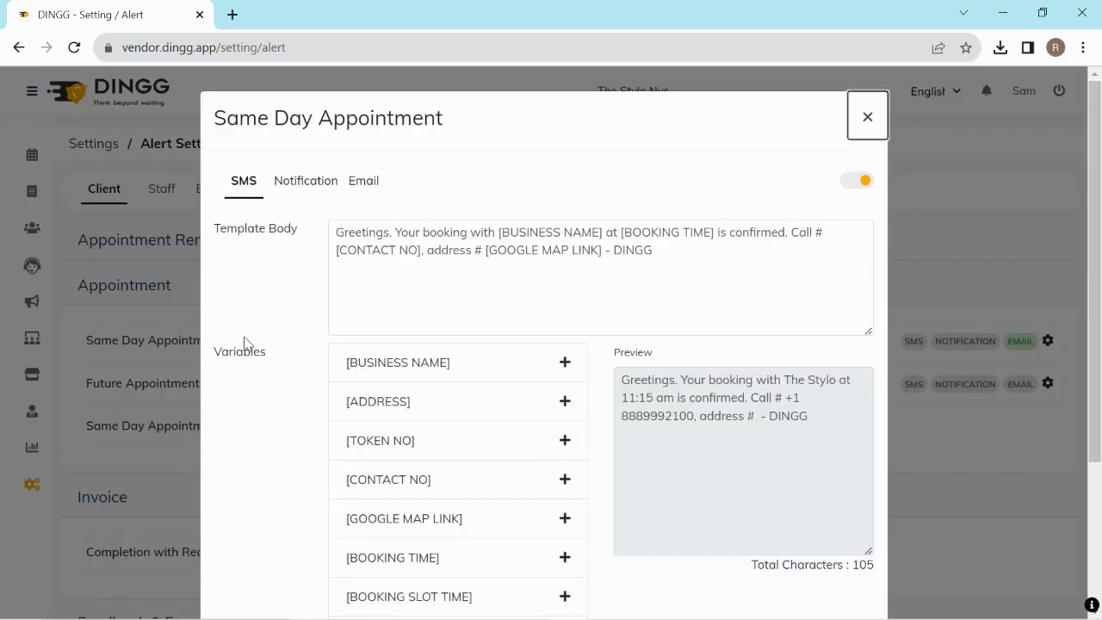
click(860, 184)
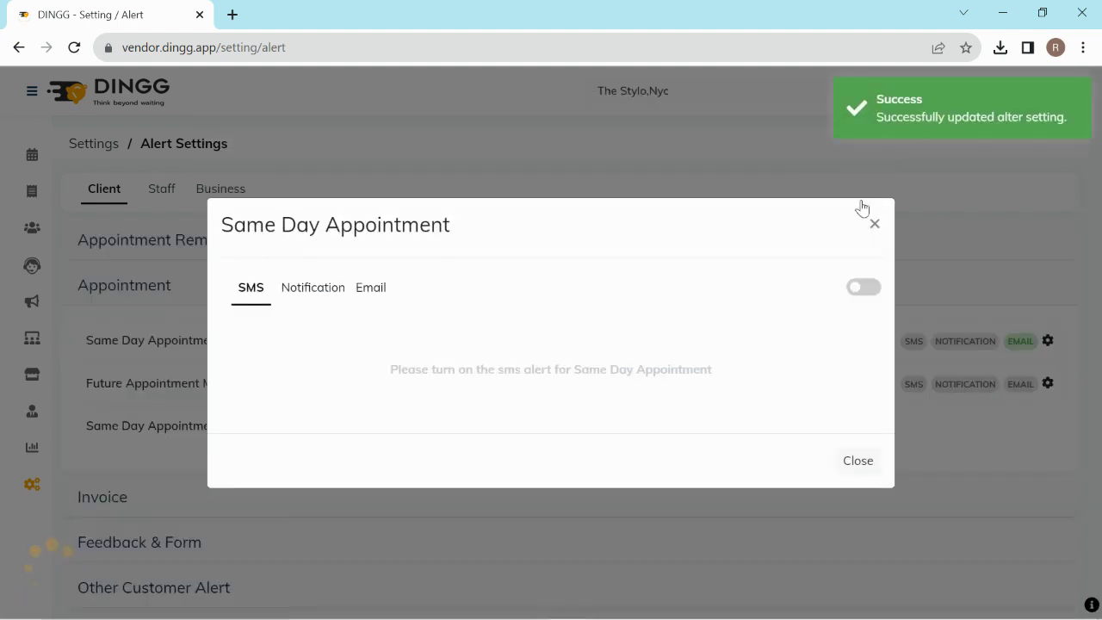
click(871, 290)
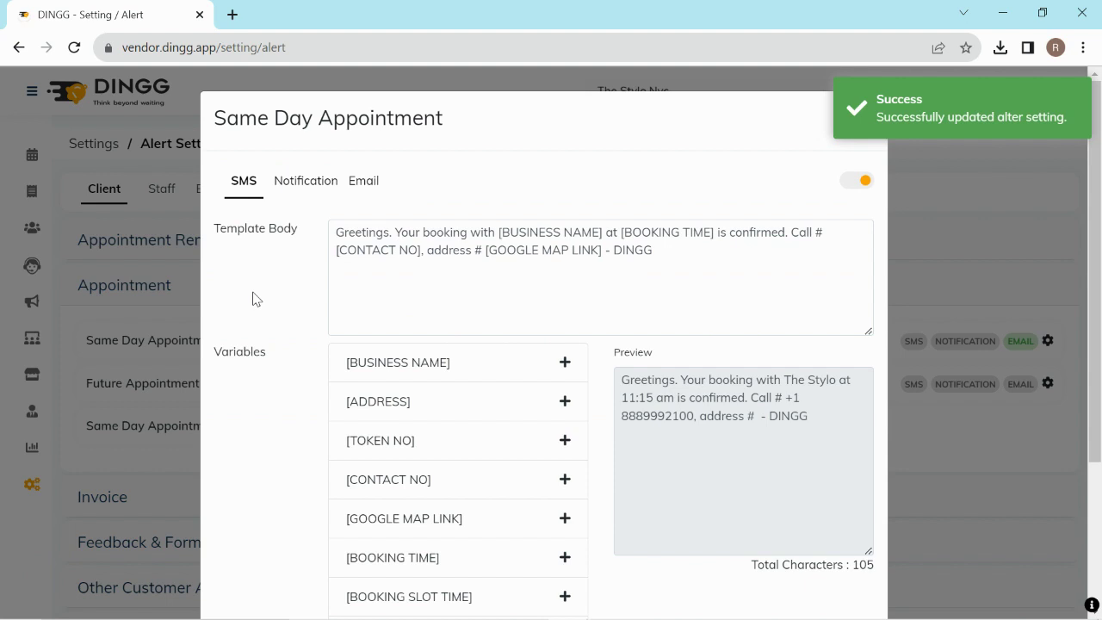
Delete the trailing DINGG from the SMS template body, then close without saving.
click(455, 283)
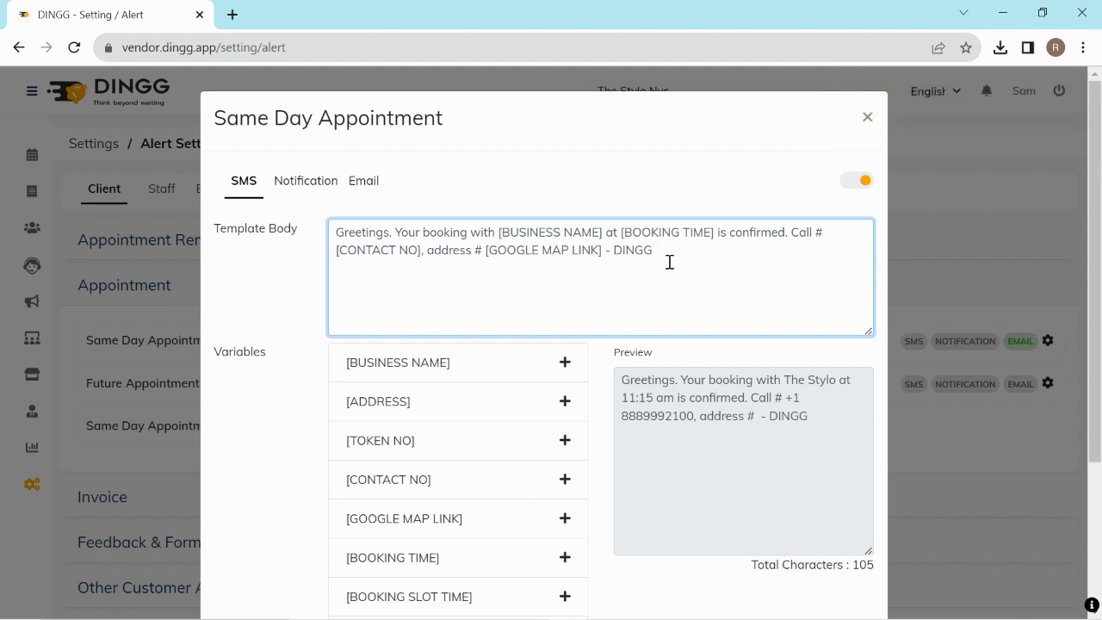
key(BackSpace)
key(BackSpace)
key(BackSpace)
key(BackSpace)
key(BackSpace)
scroll(460, 405, down, 2)
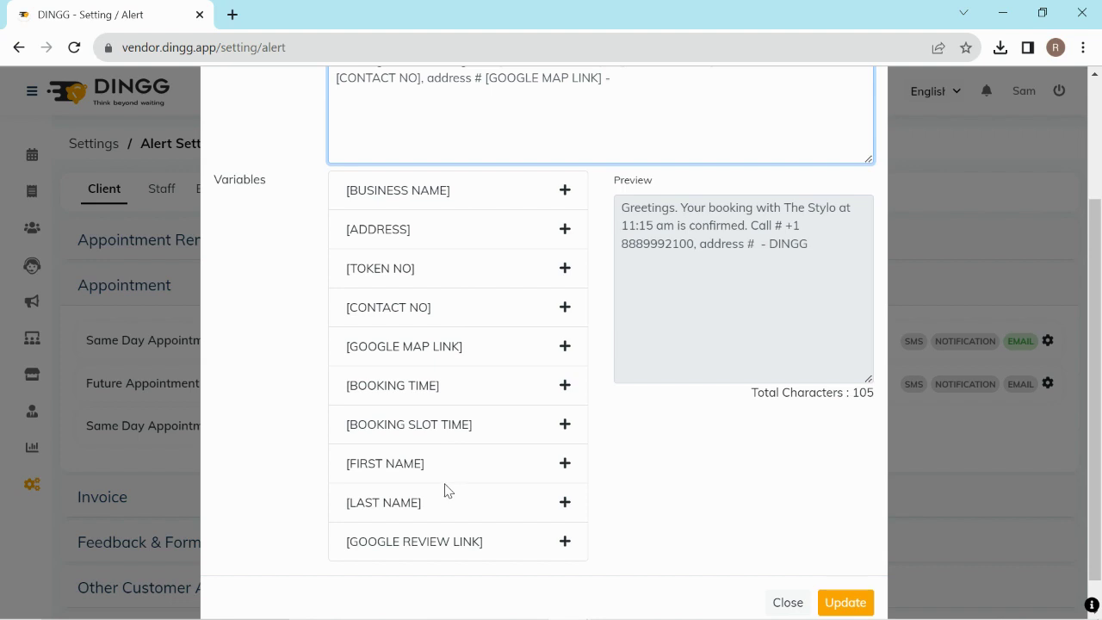
scroll(450, 405, up, 1)
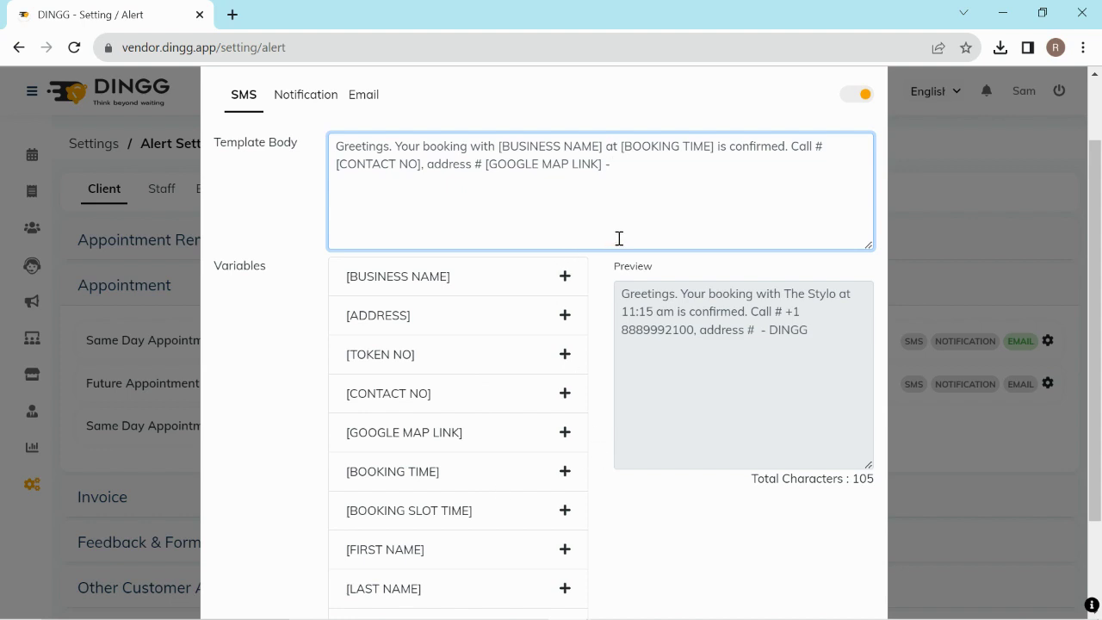
scroll(696, 401, down, 2)
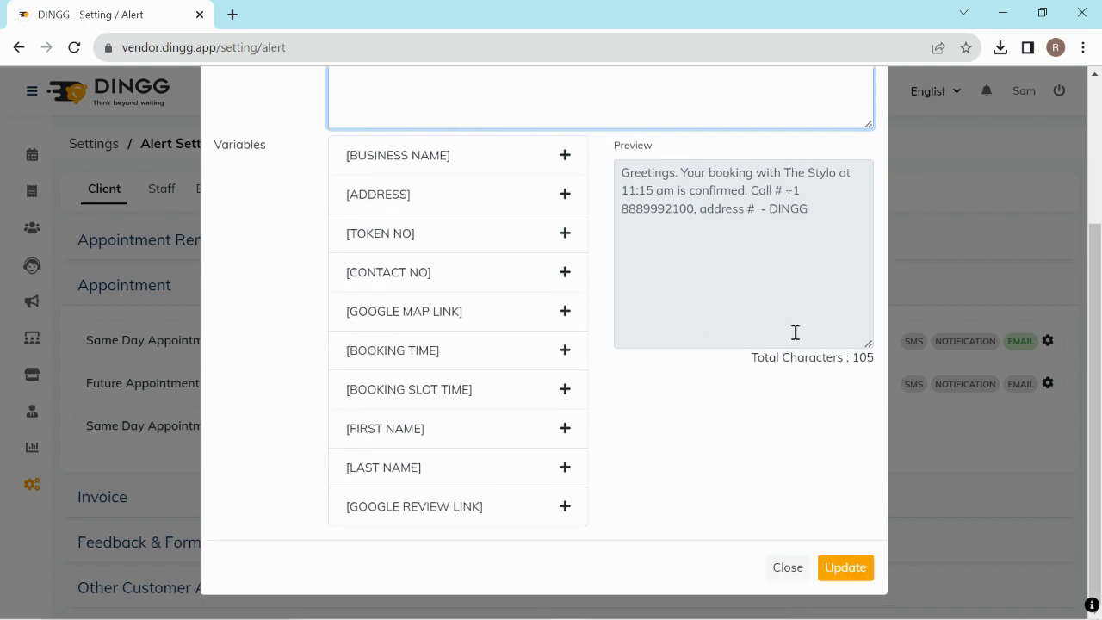
click(785, 569)
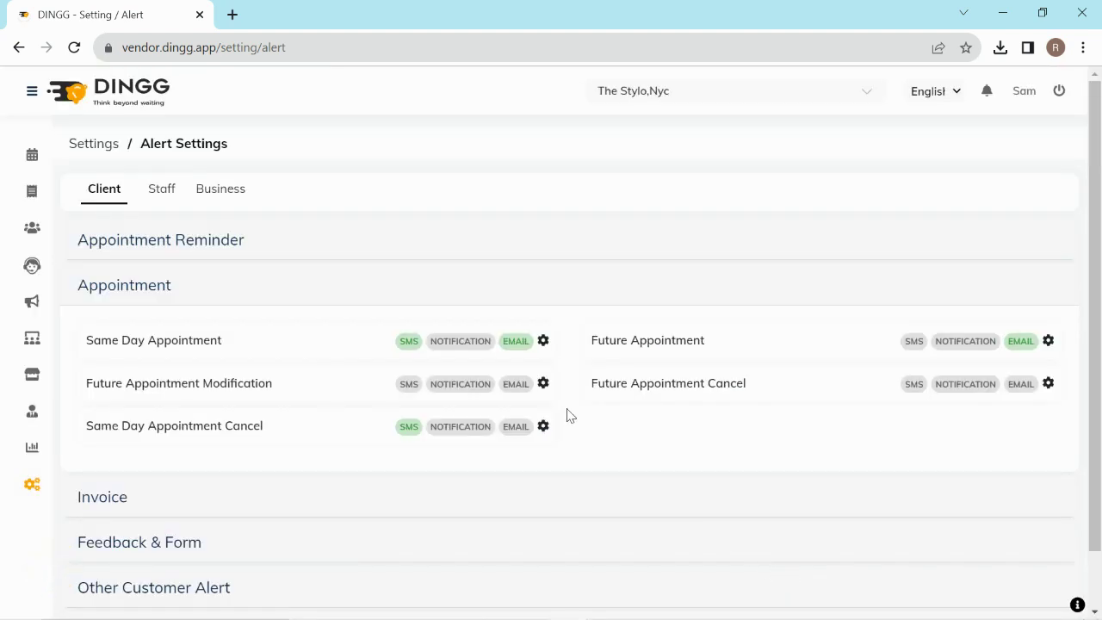
scroll(572, 426, down, 2)
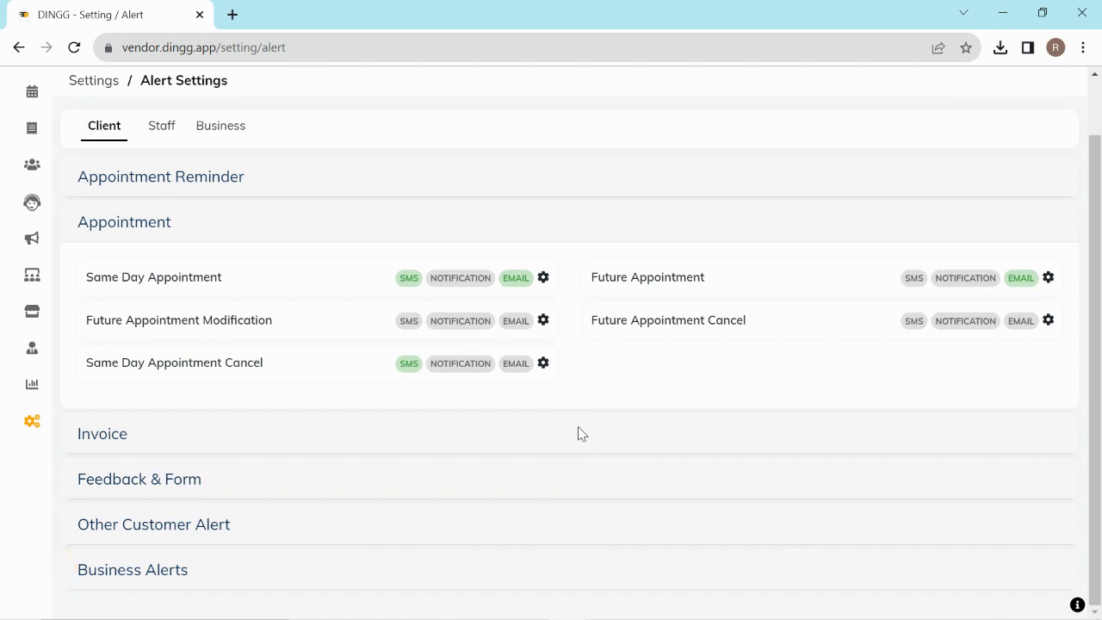
click(1047, 277)
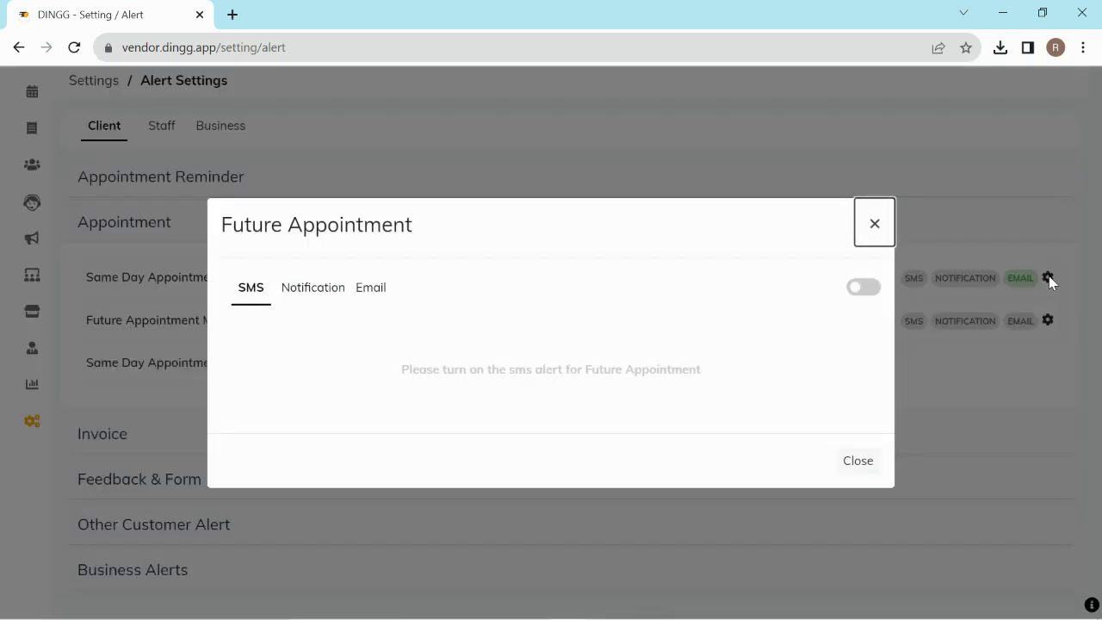
click(378, 295)
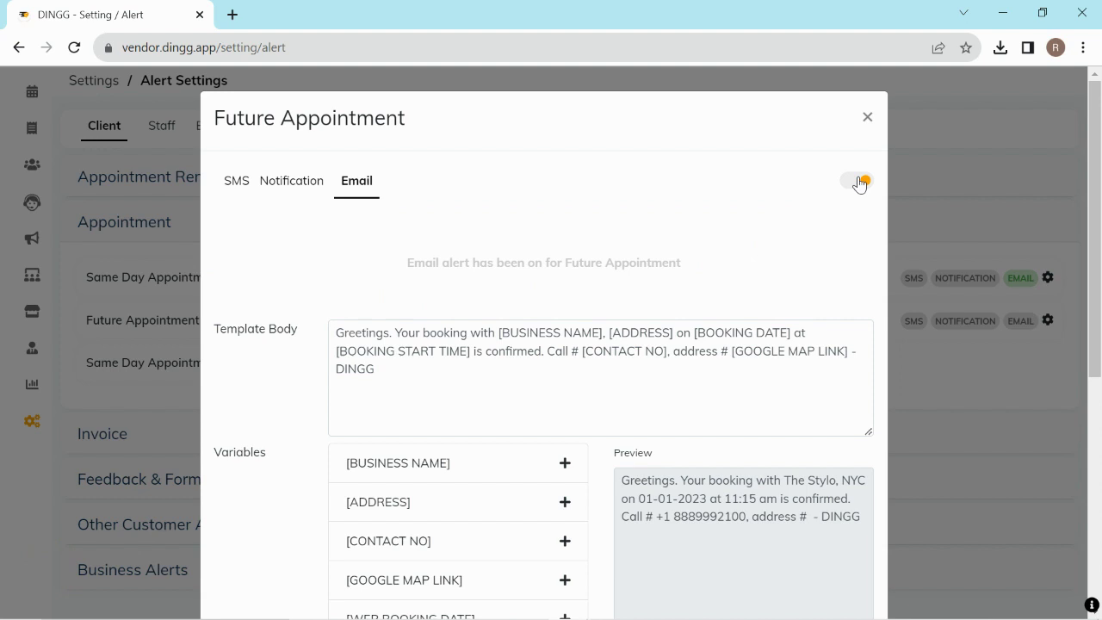
scroll(800, 275, down, 1)
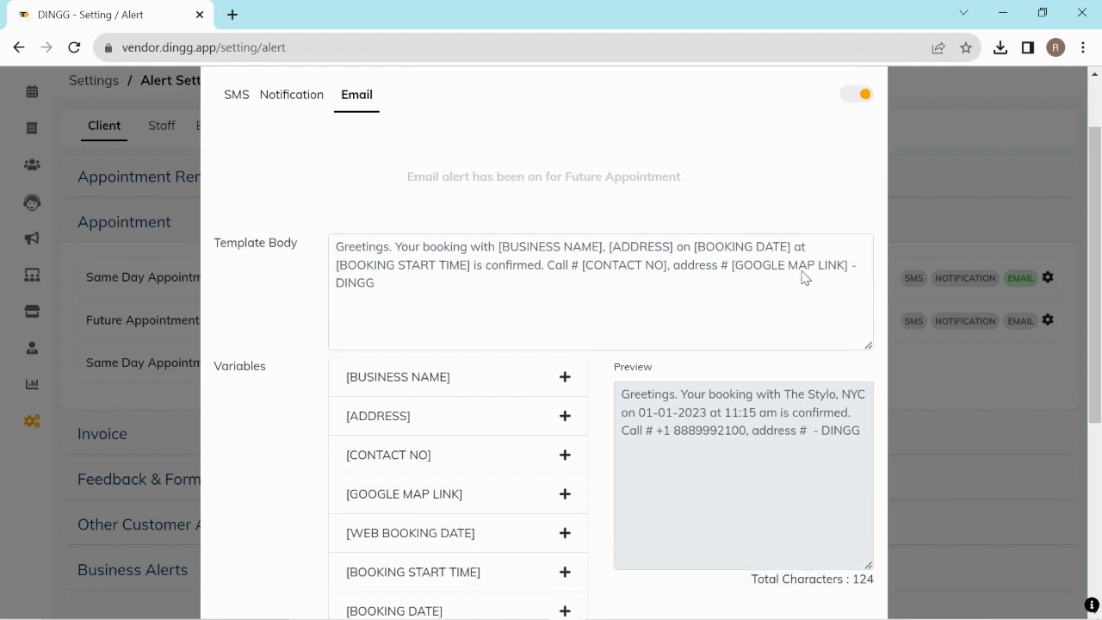
click(413, 309)
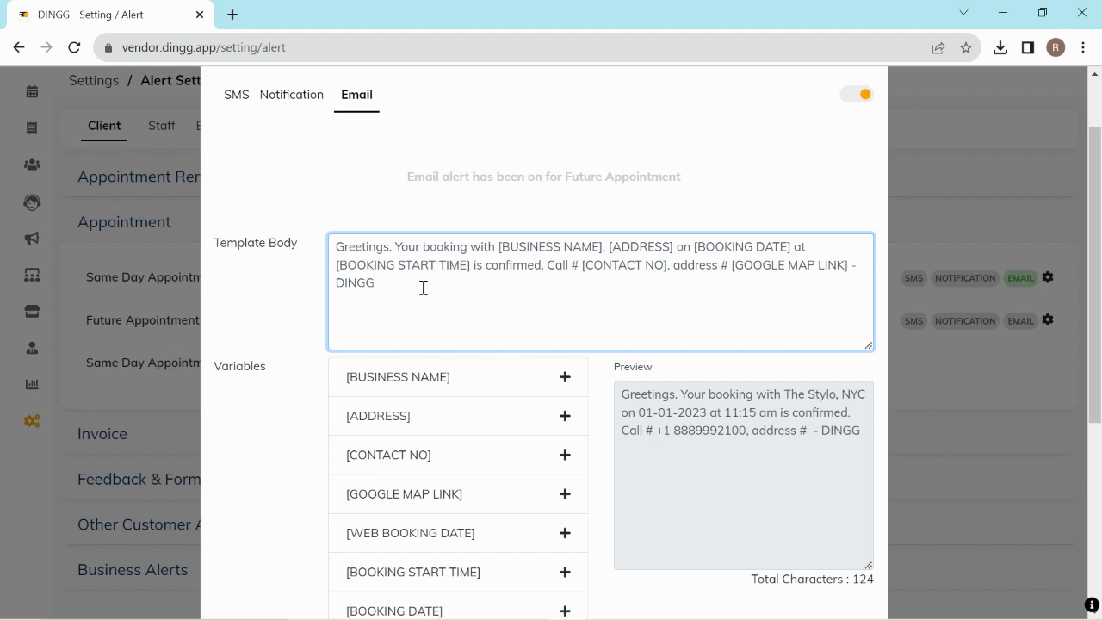
scroll(423, 288, down, 2)
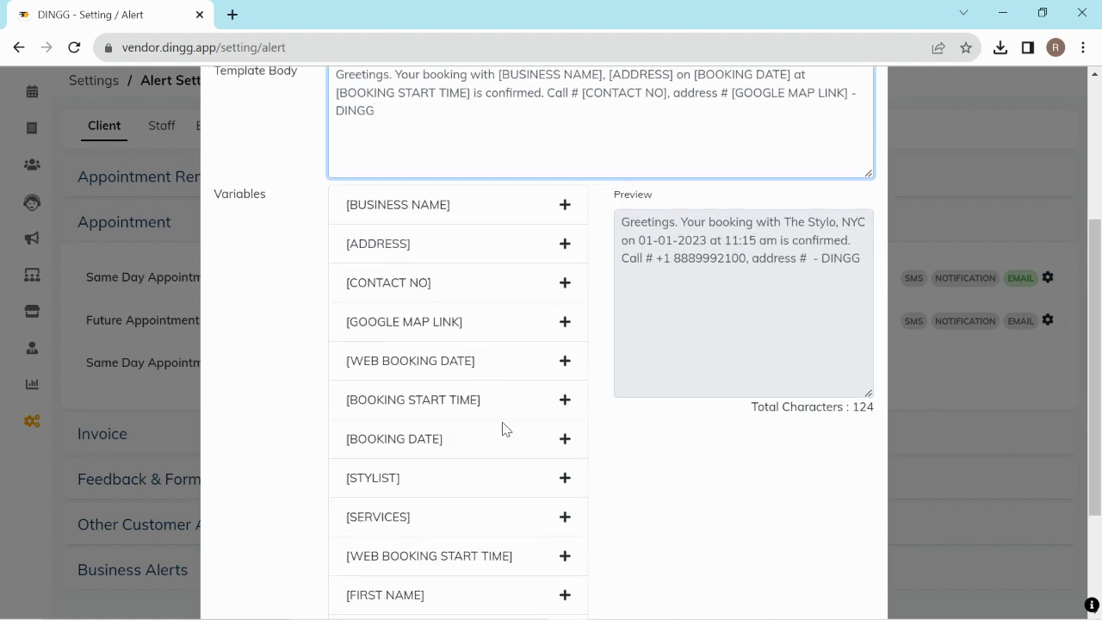
scroll(505, 462, down, 2)
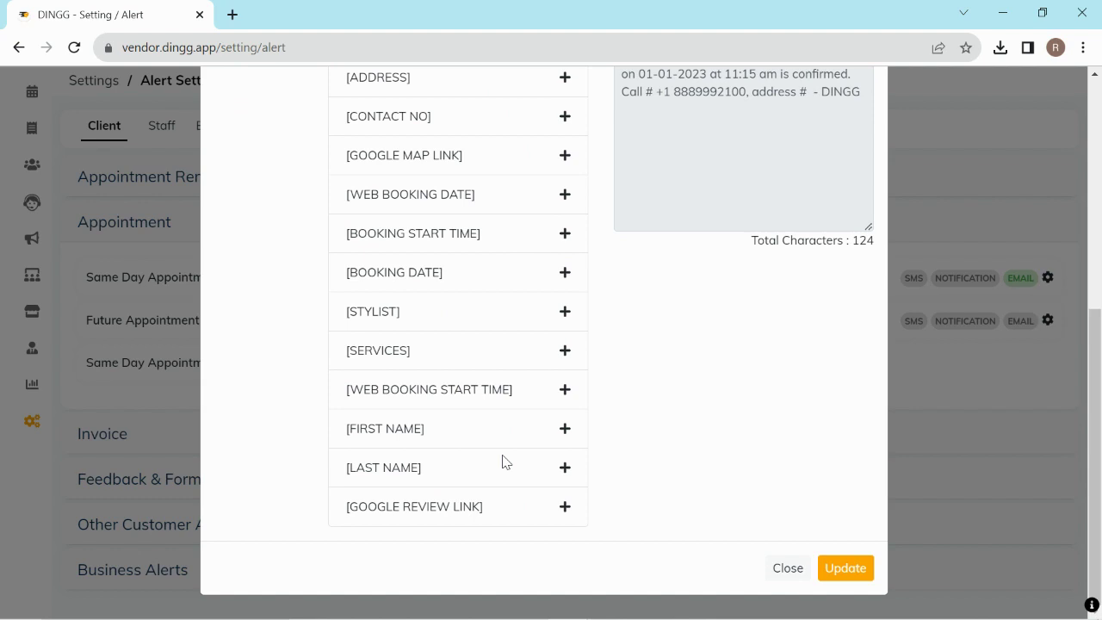
scroll(387, 350, up, 1)
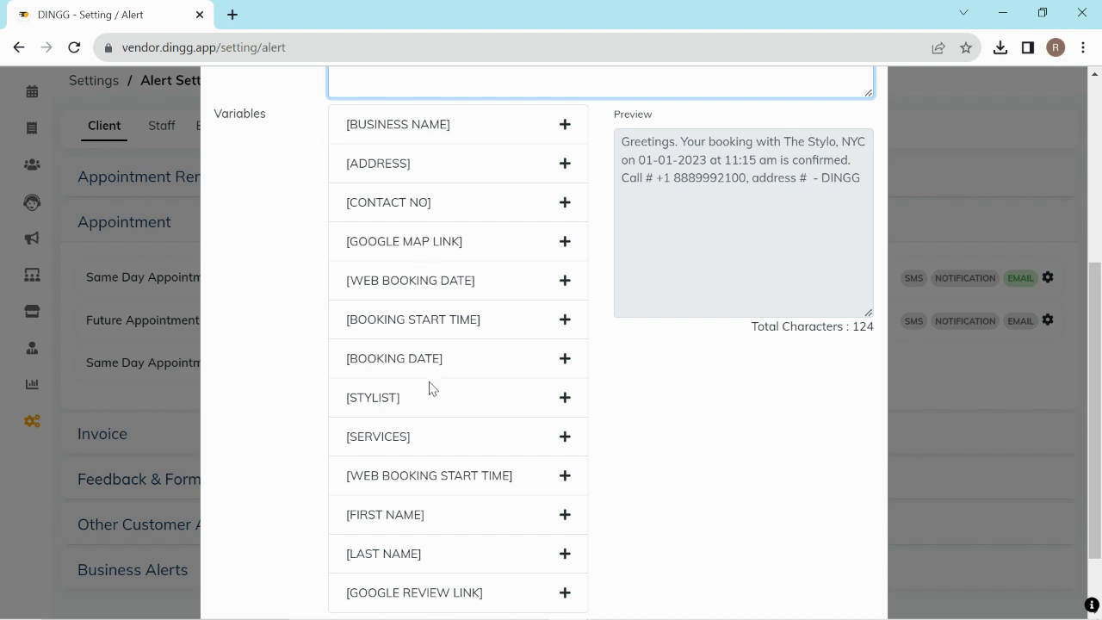
scroll(430, 387, down, 1)
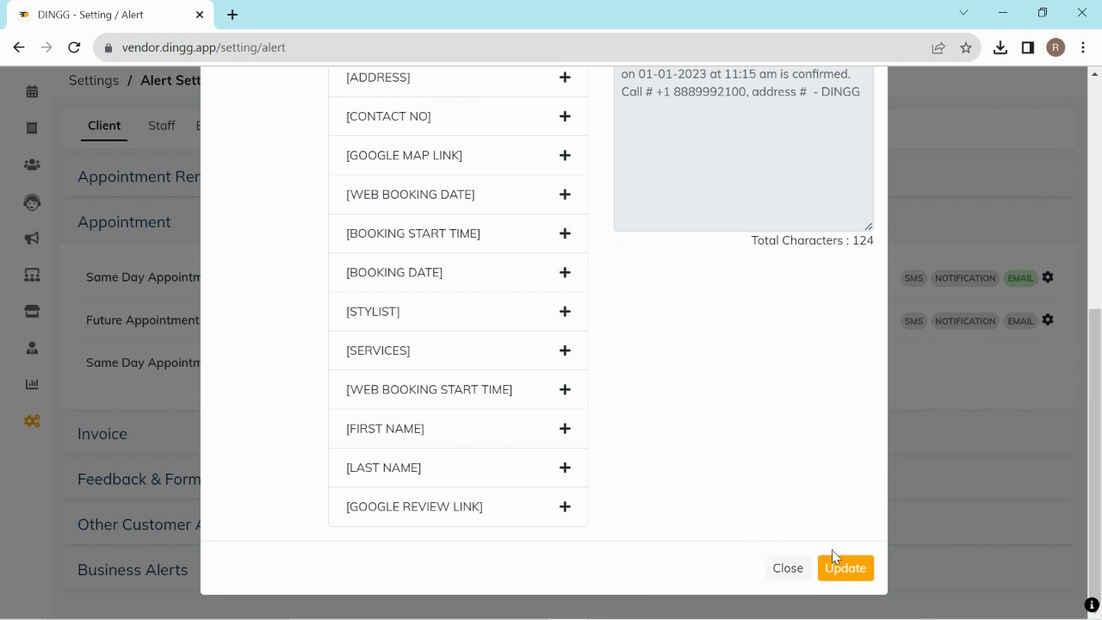
click(788, 568)
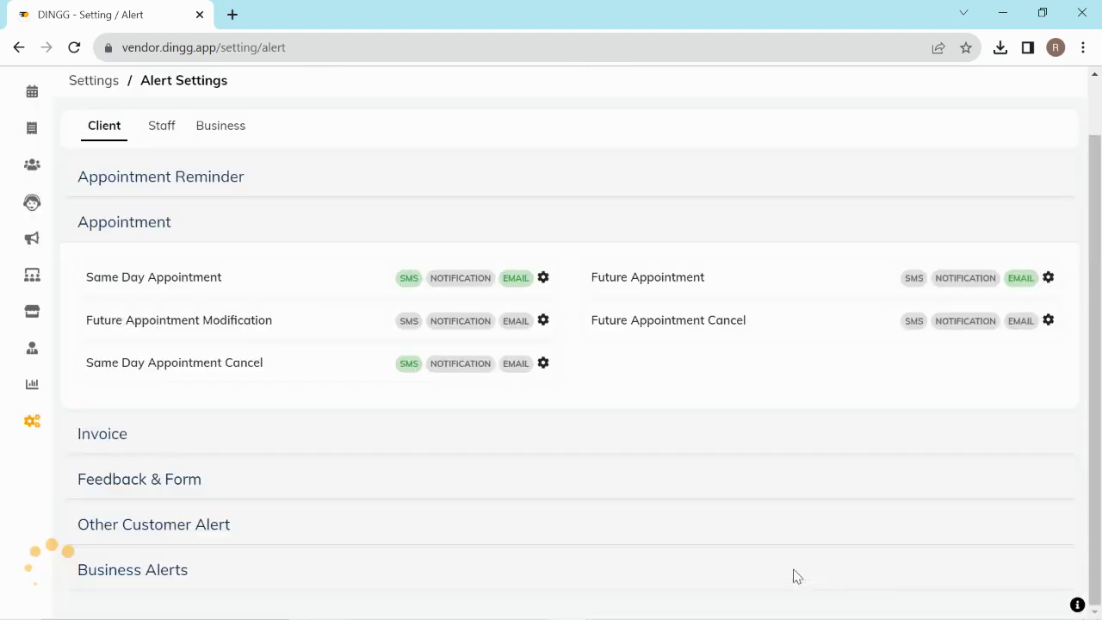
Switch to Staff alerts, expand Appointment Alerts and open the New Appointment alert.
click(128, 229)
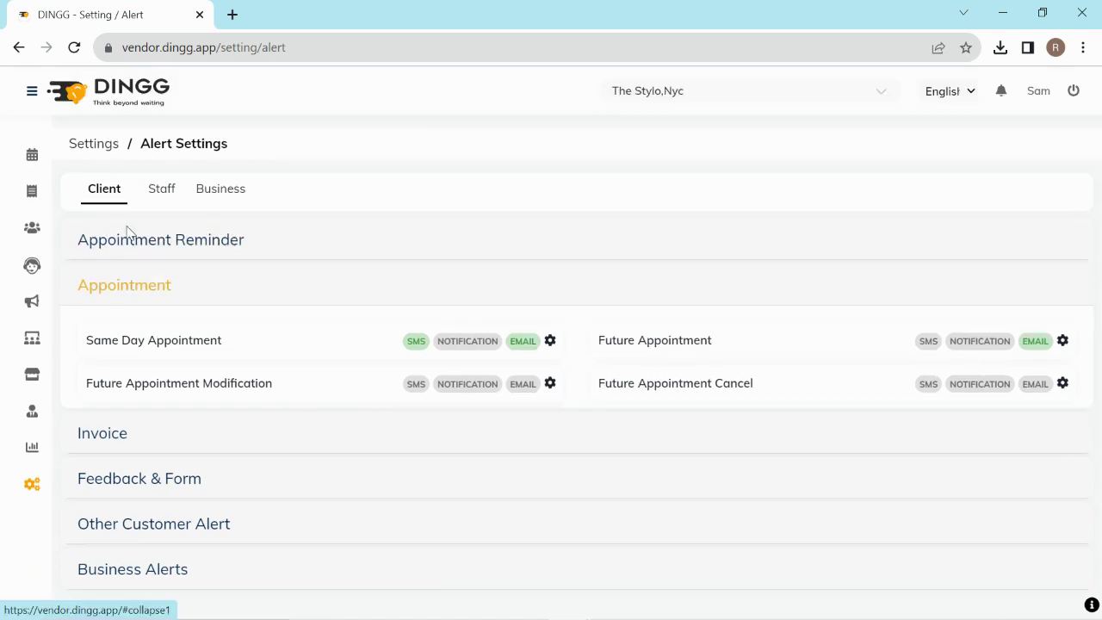
click(160, 190)
click(181, 238)
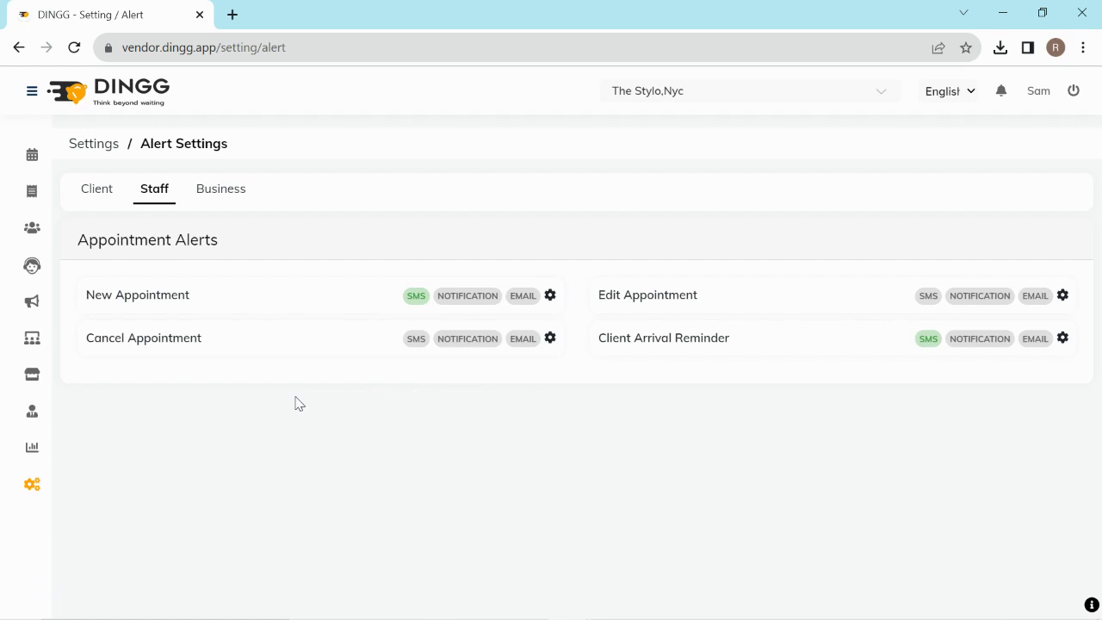
click(549, 296)
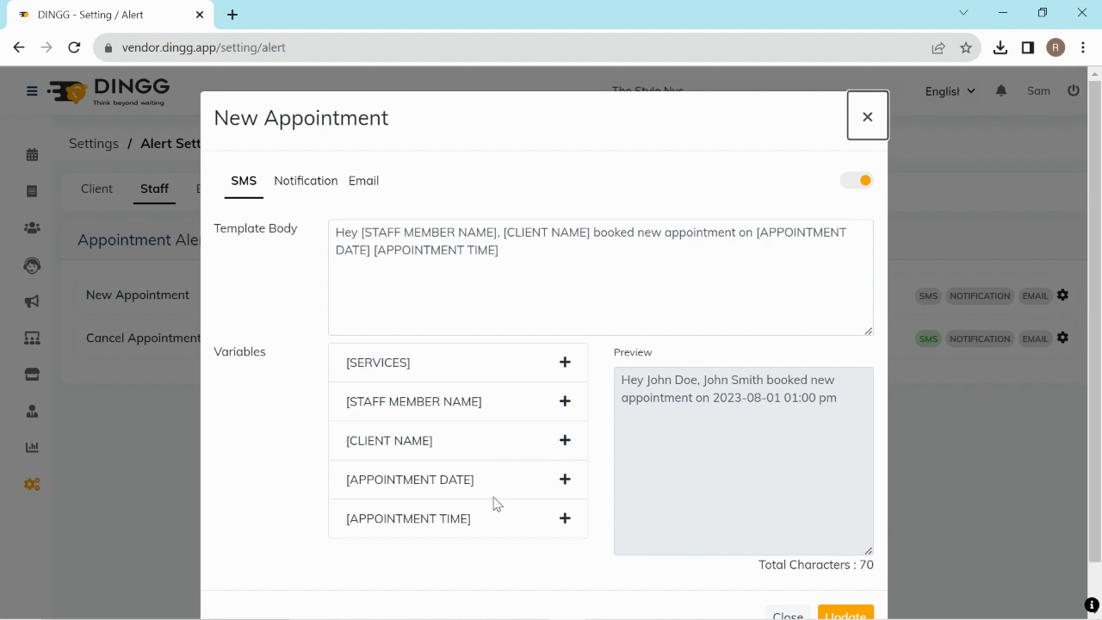
scroll(796, 383, down, 1)
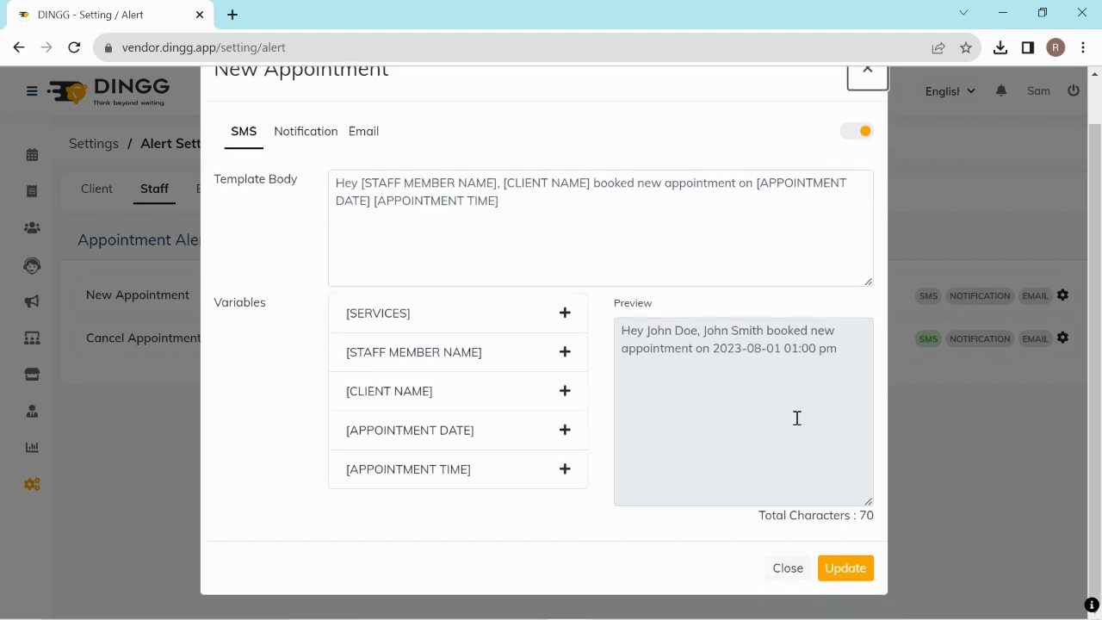
click(787, 568)
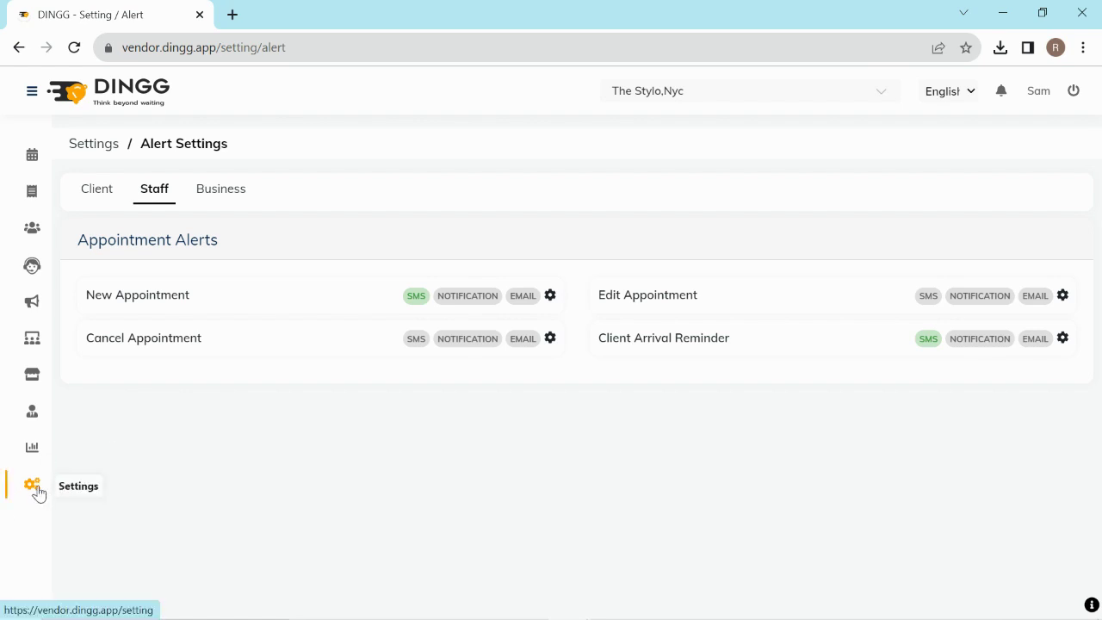
Switch back to Client alerts, then return to Settings scrolled to Alert Settings.
click(111, 195)
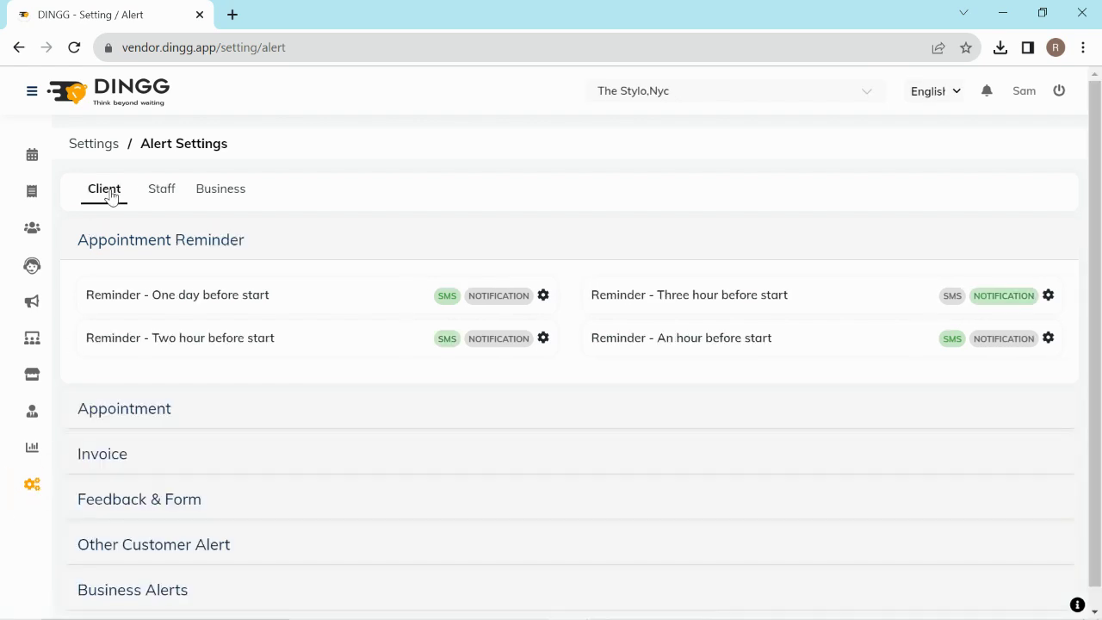
click(32, 488)
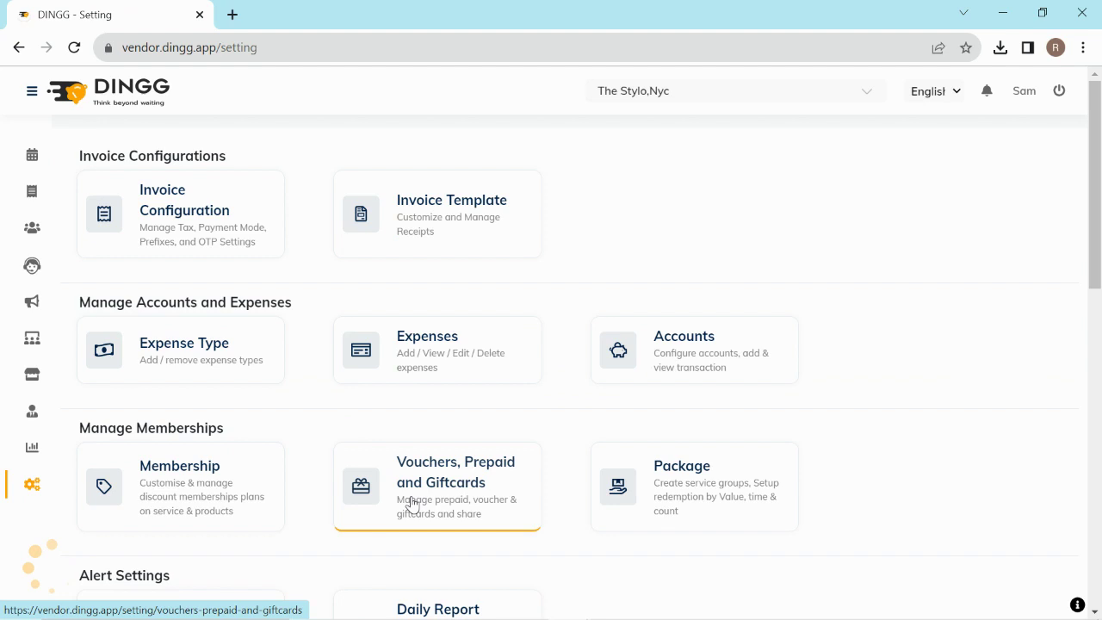
scroll(530, 522, down, 2)
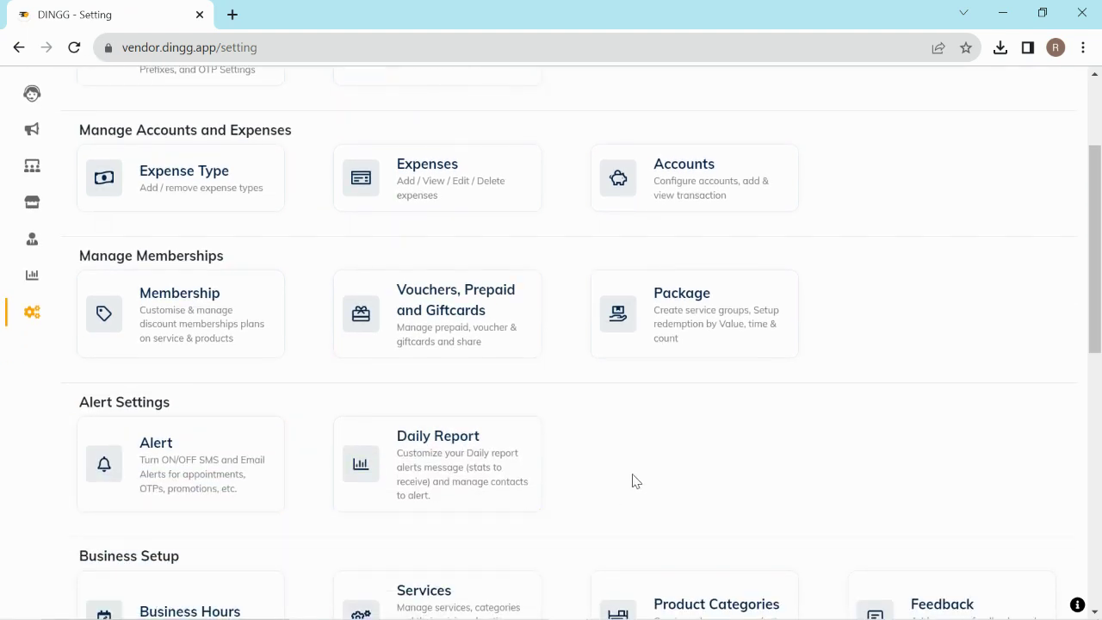
Open Daily Report settings, keep the 10:15 PM send time, and cancel editing the first contact.
click(462, 483)
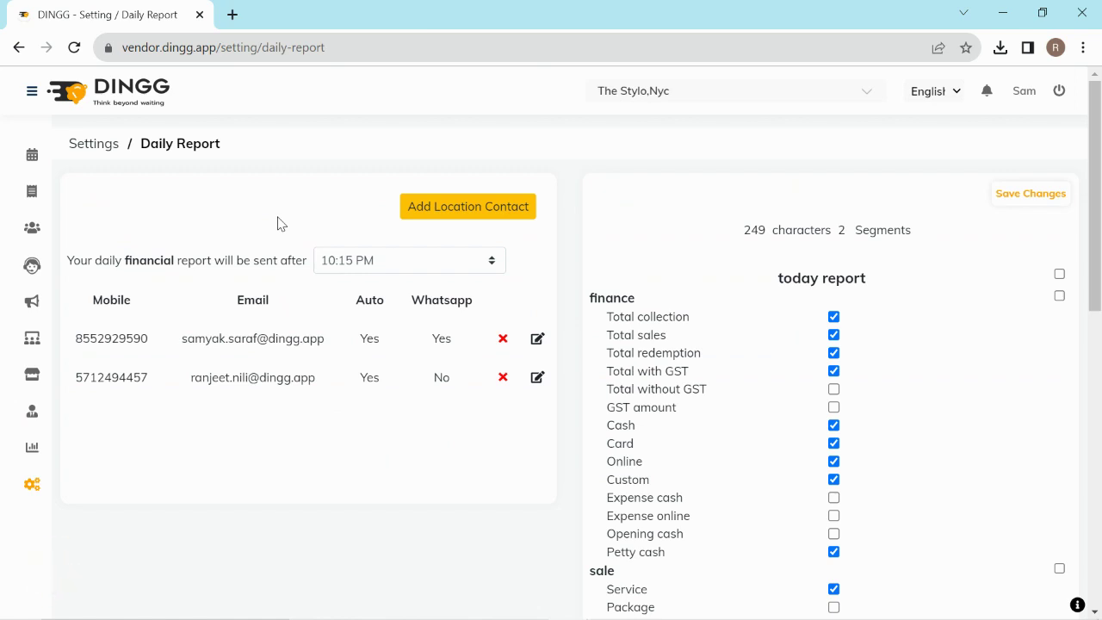
click(336, 262)
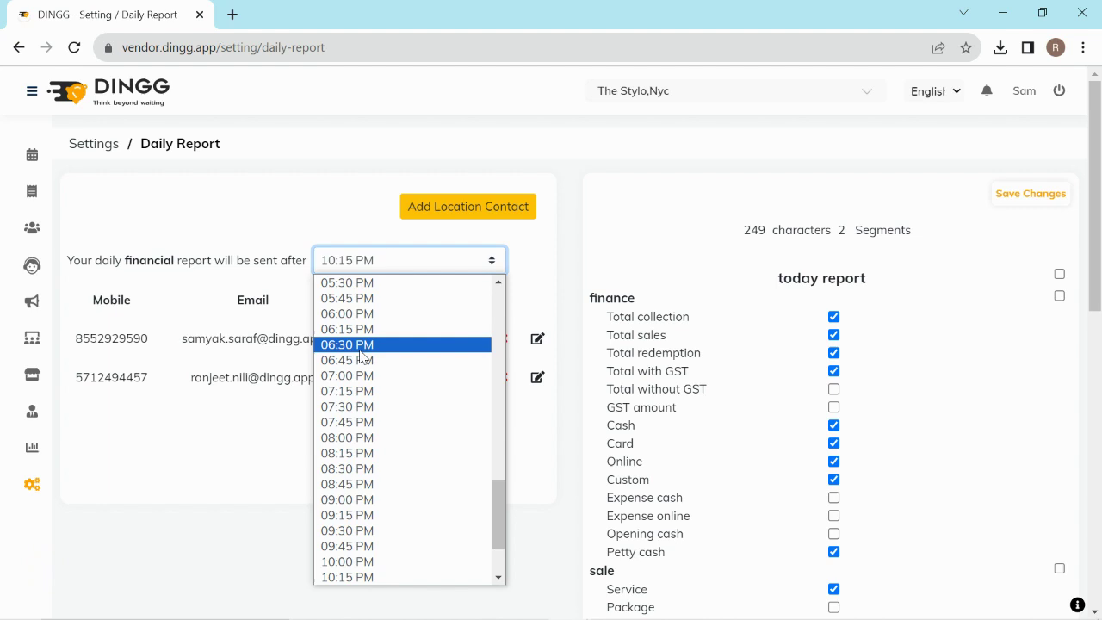
click(272, 485)
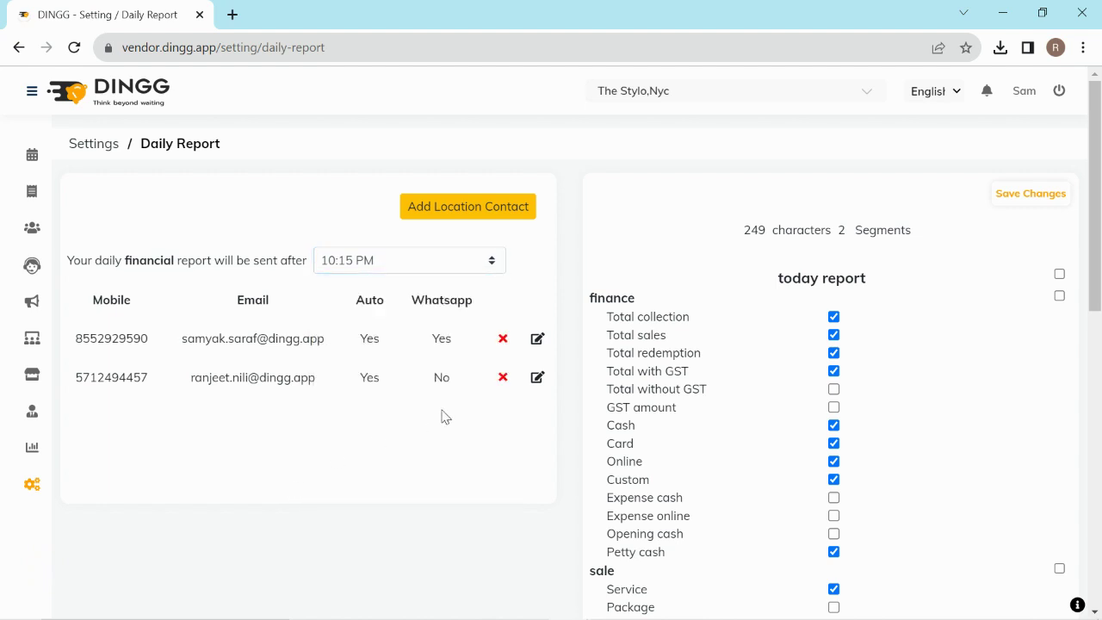
click(537, 339)
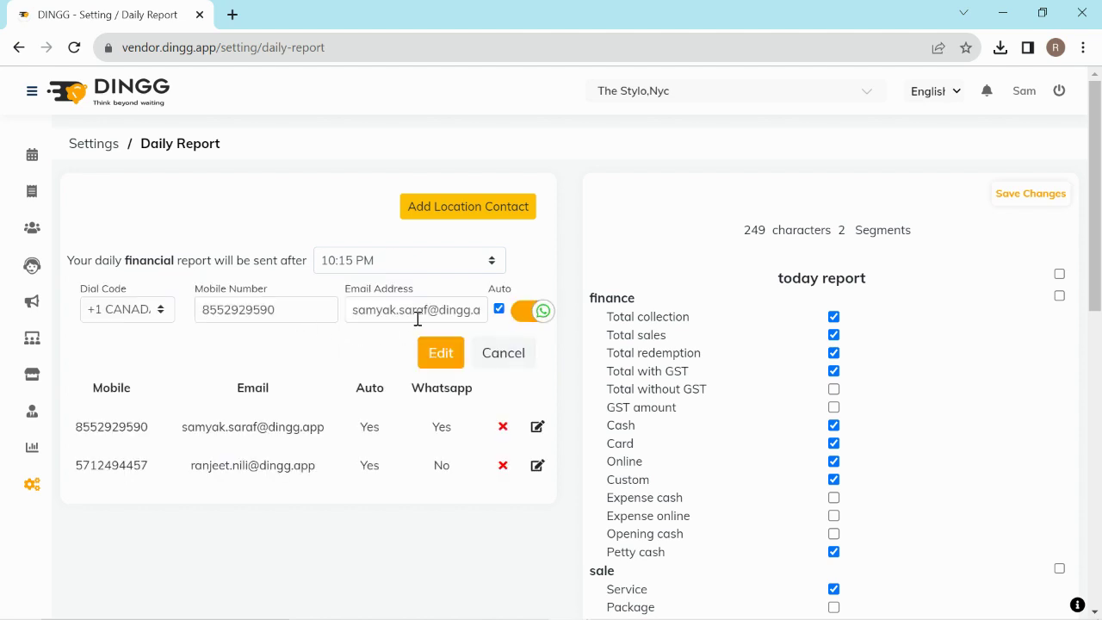
click(487, 365)
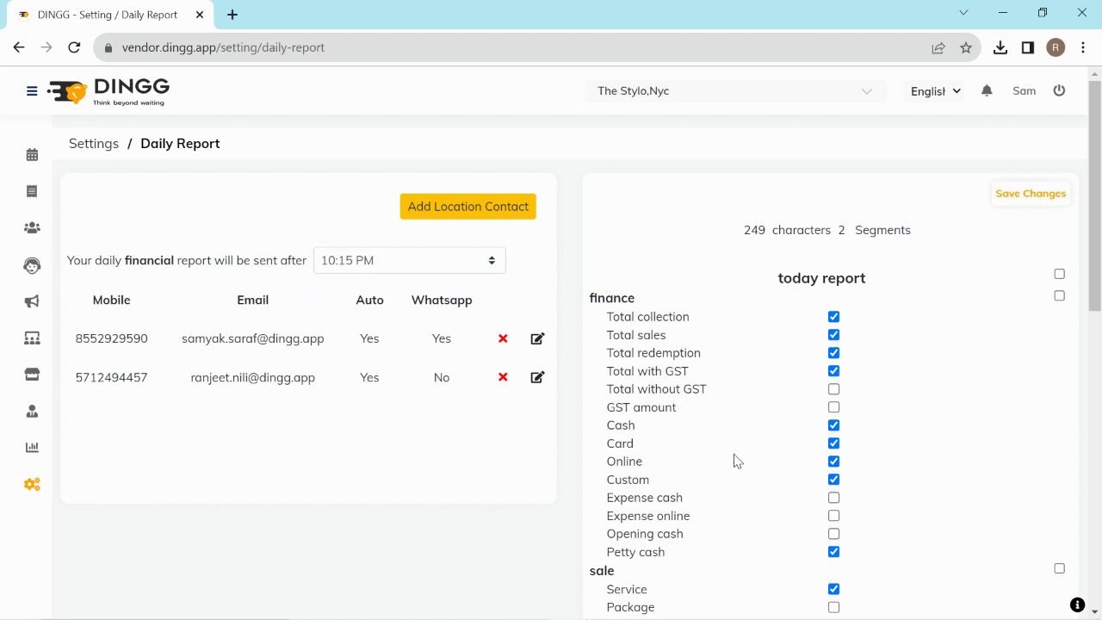
Tick all today finance items plus daily sales, expenses and staff summary attachments, then save.
scroll(735, 461, down, 1)
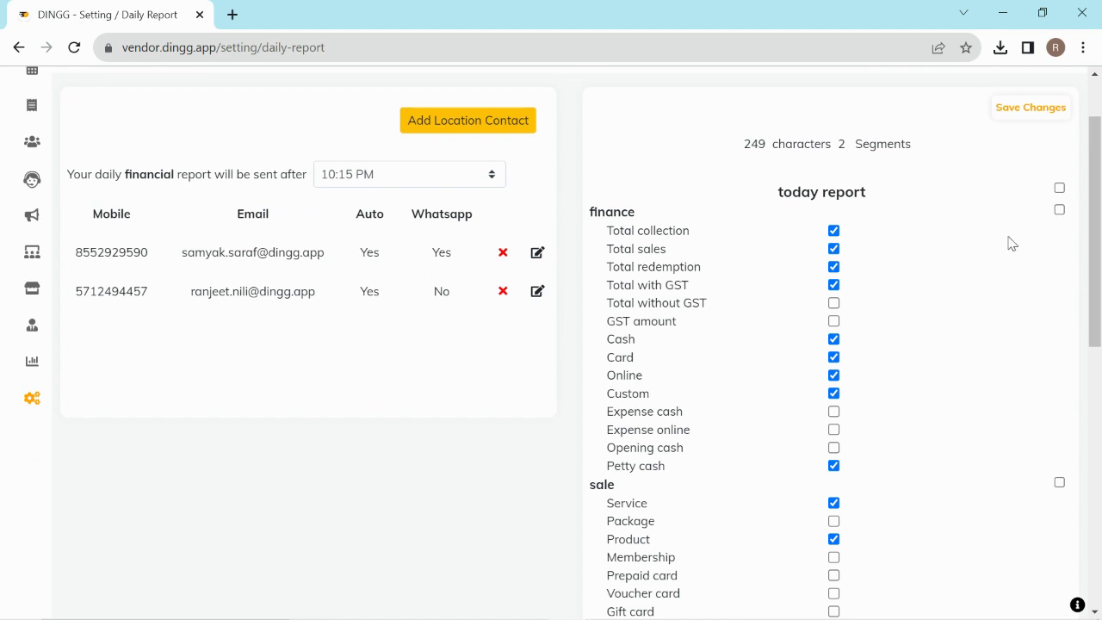
click(1058, 210)
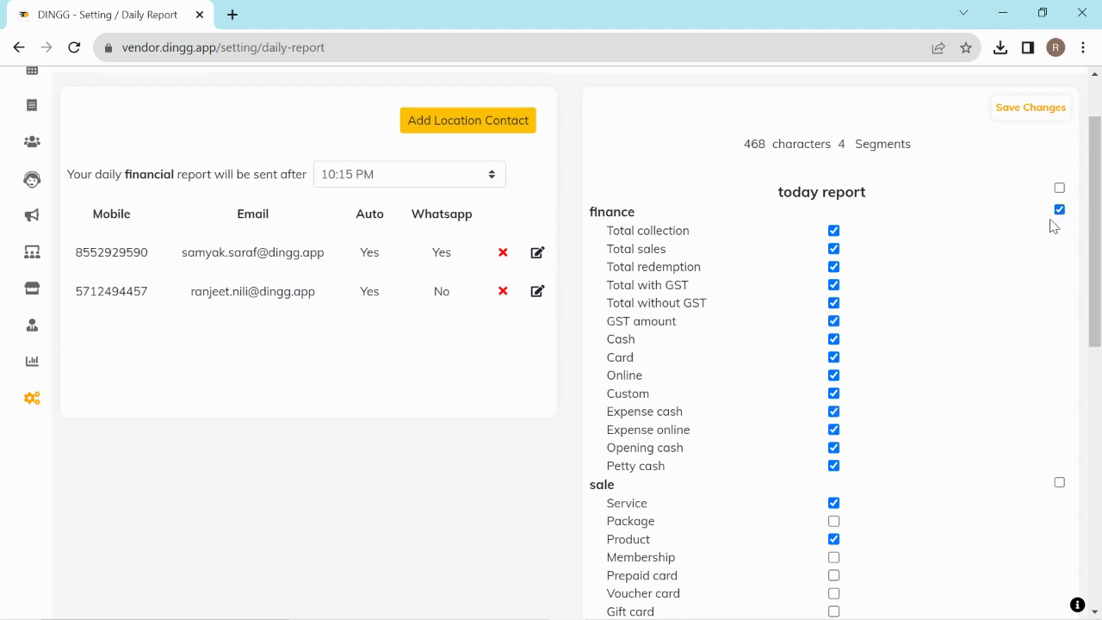
scroll(745, 431, down, 2)
scroll(779, 389, down, 1)
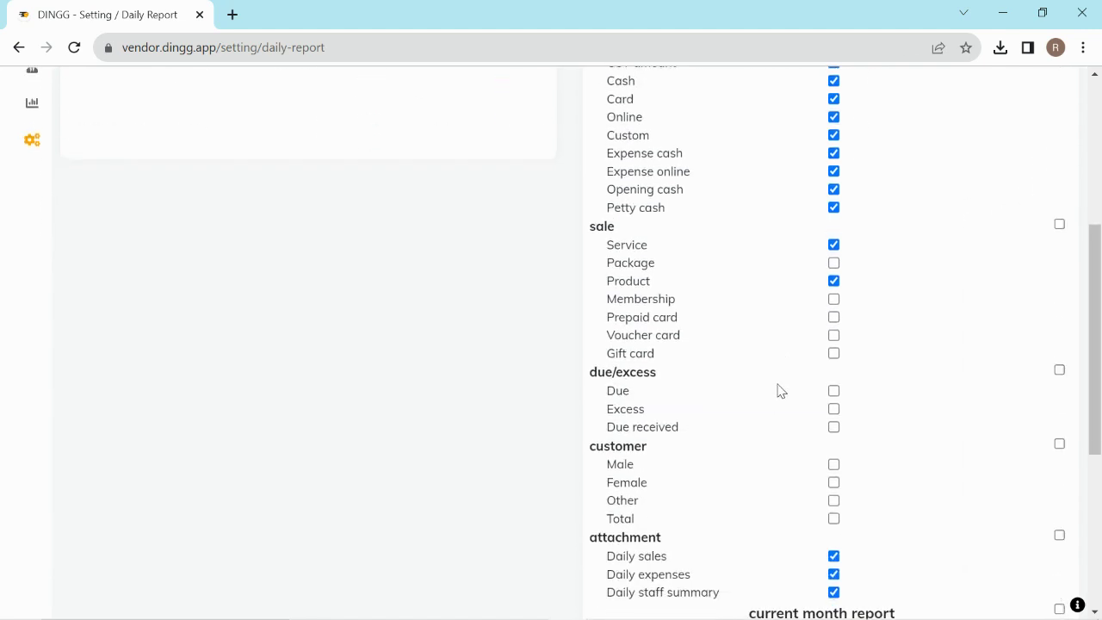
scroll(779, 390, down, 1)
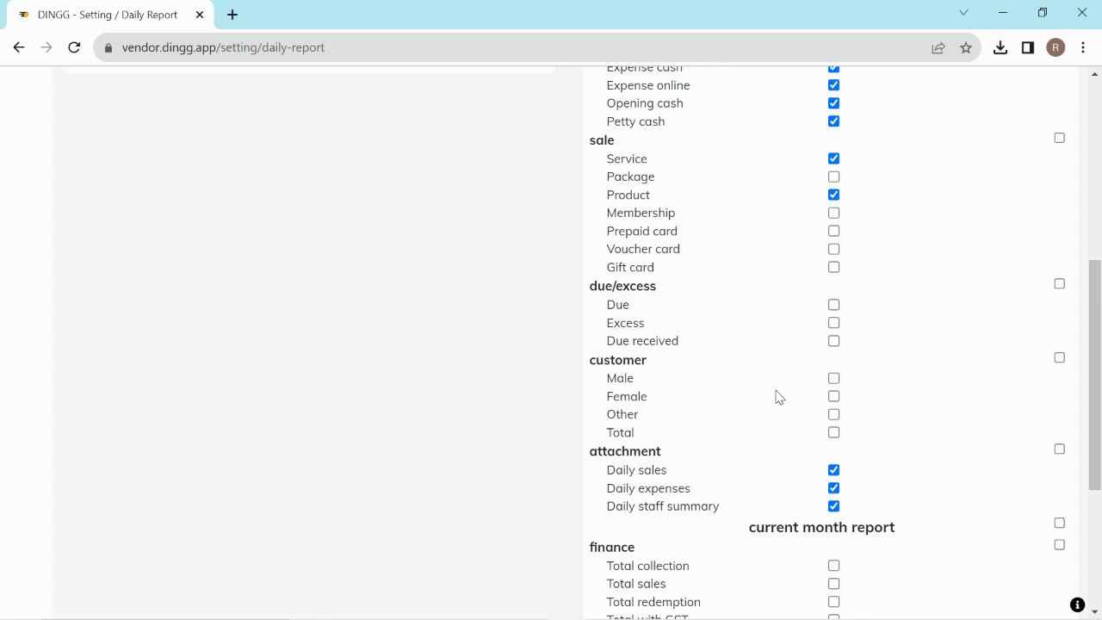
scroll(777, 396, down, 2)
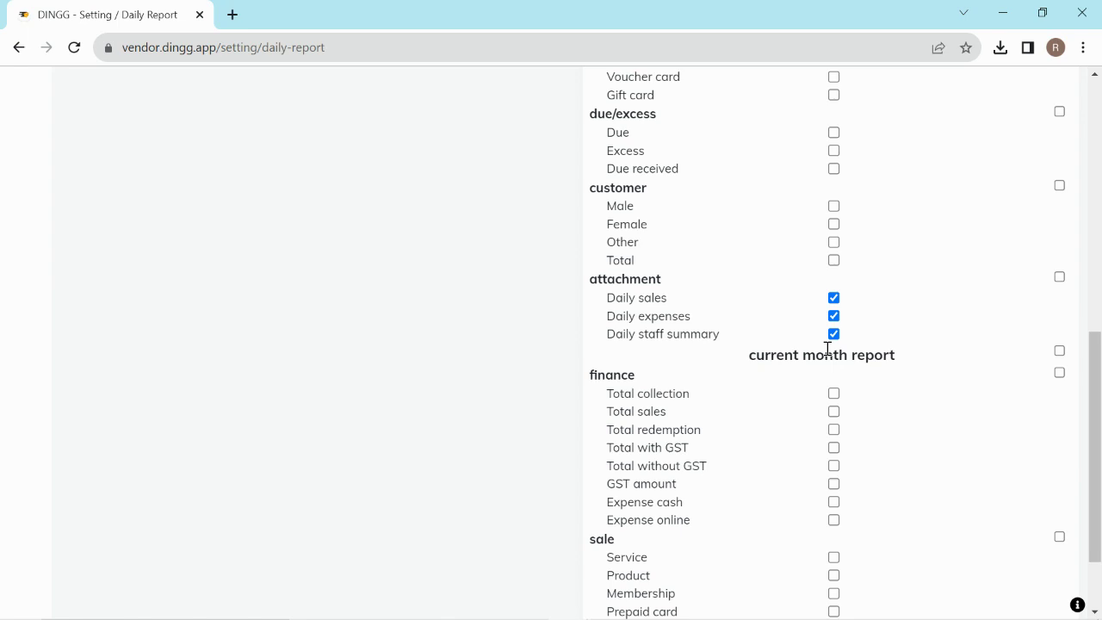
scroll(826, 349, down, 2)
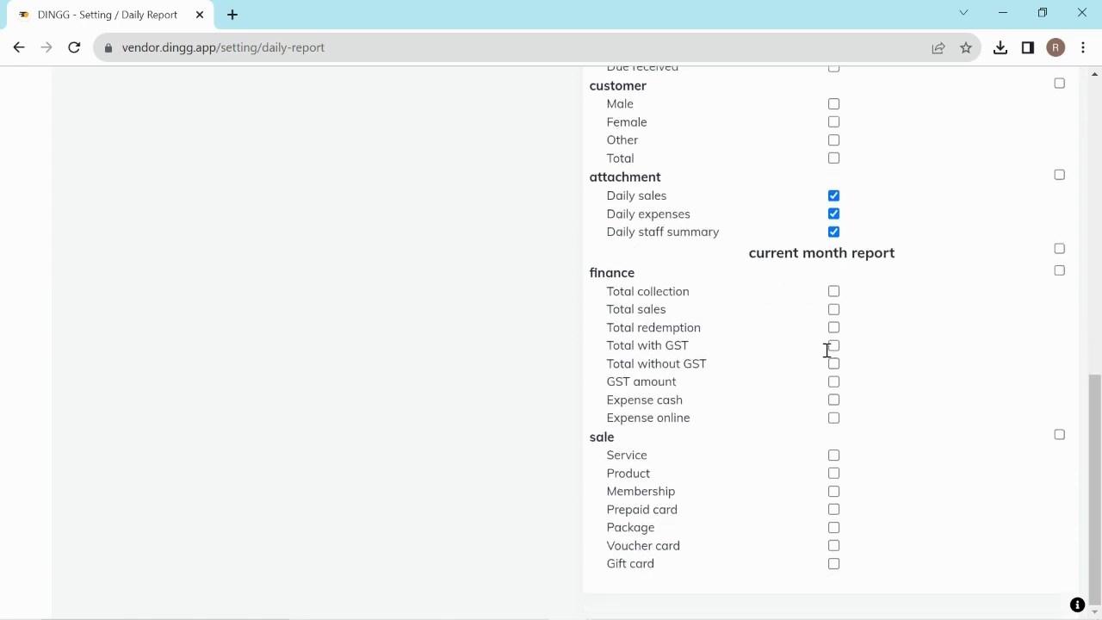
scroll(828, 349, up, 10)
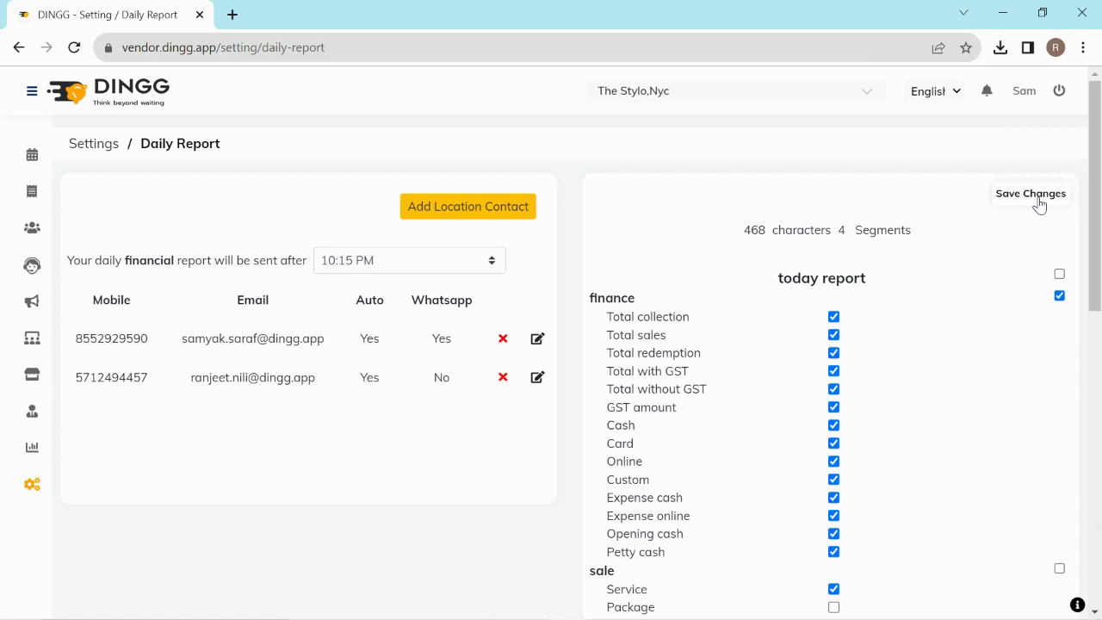
click(1037, 200)
click(610, 381)
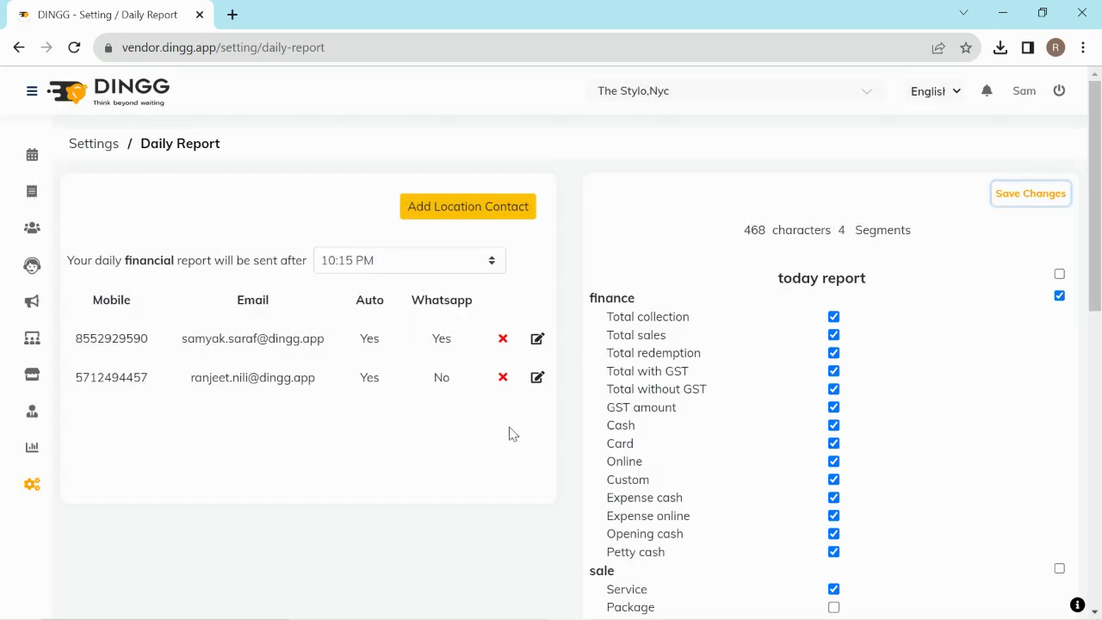
Open the SMS reports and set the period to the month of August 2023.
click(34, 456)
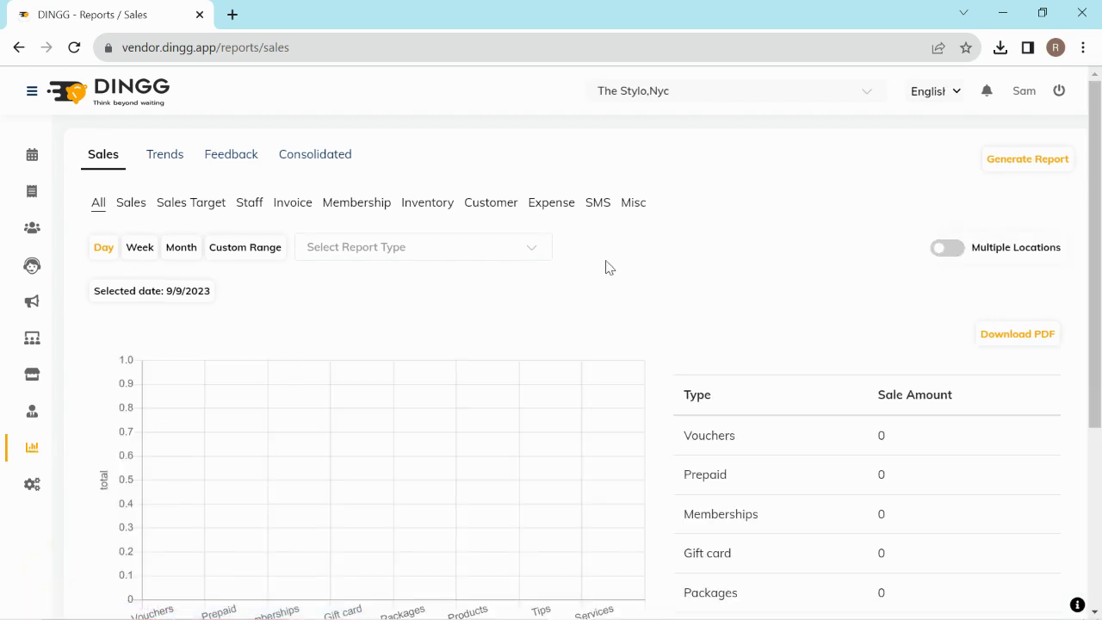
click(598, 206)
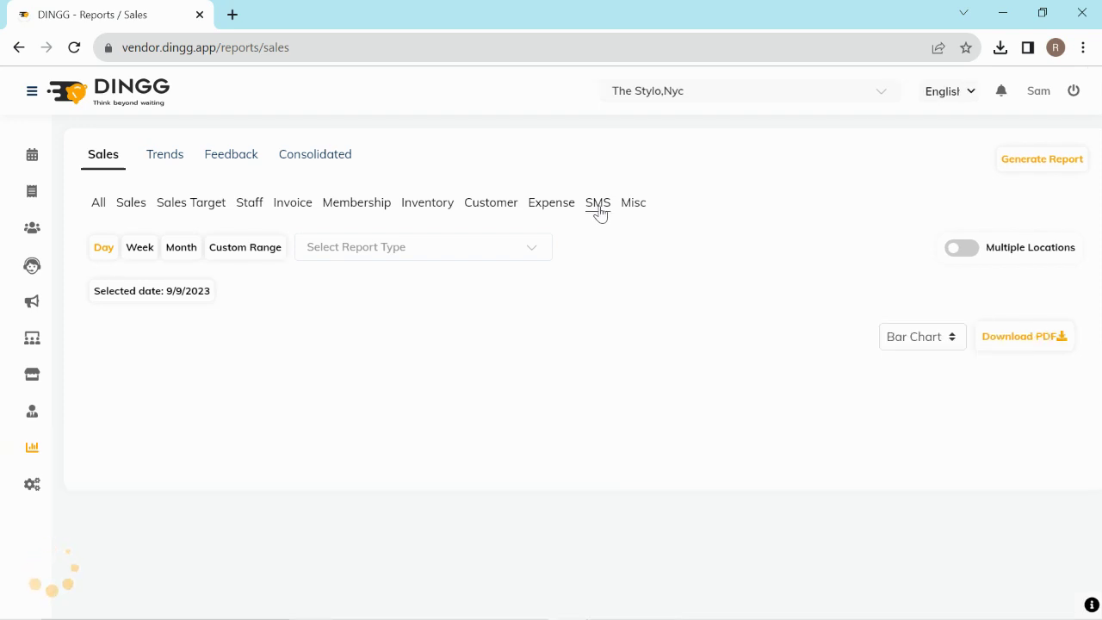
click(183, 250)
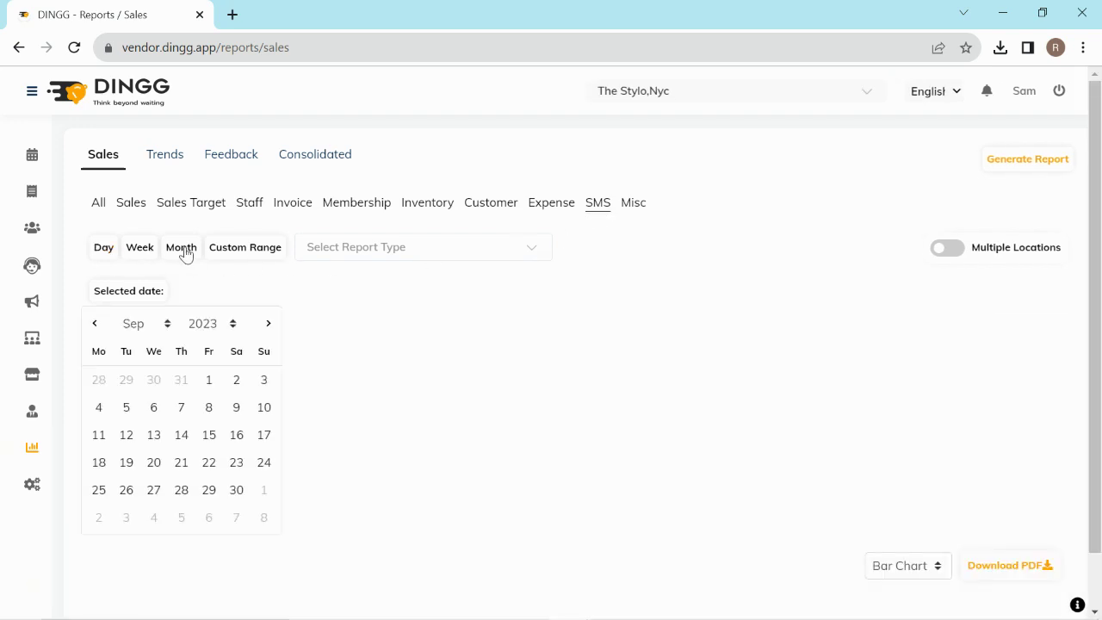
click(97, 327)
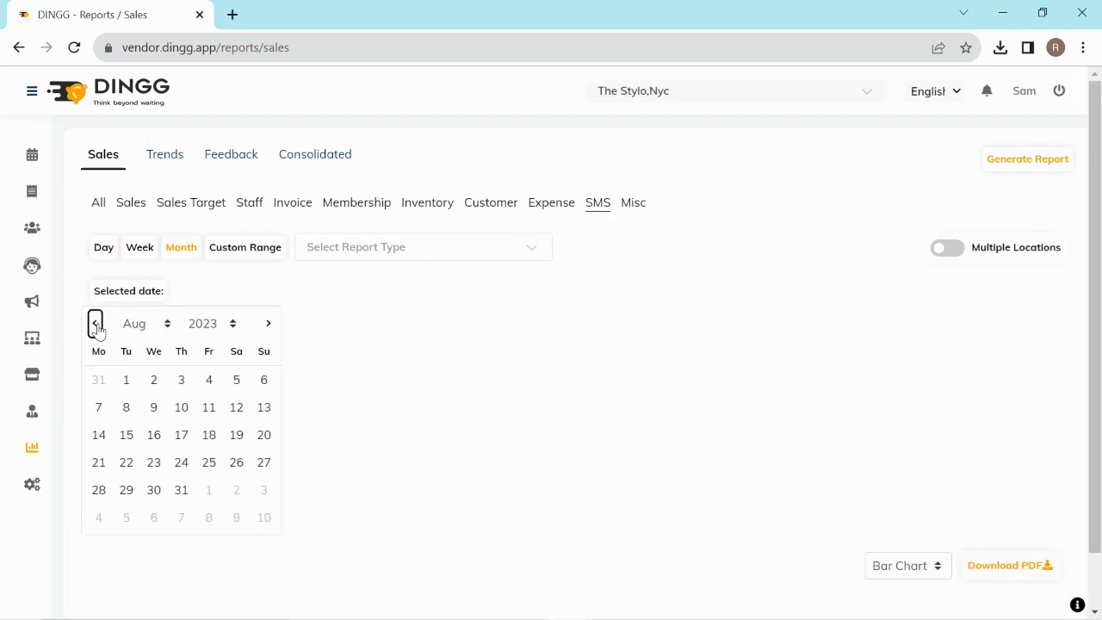
click(125, 384)
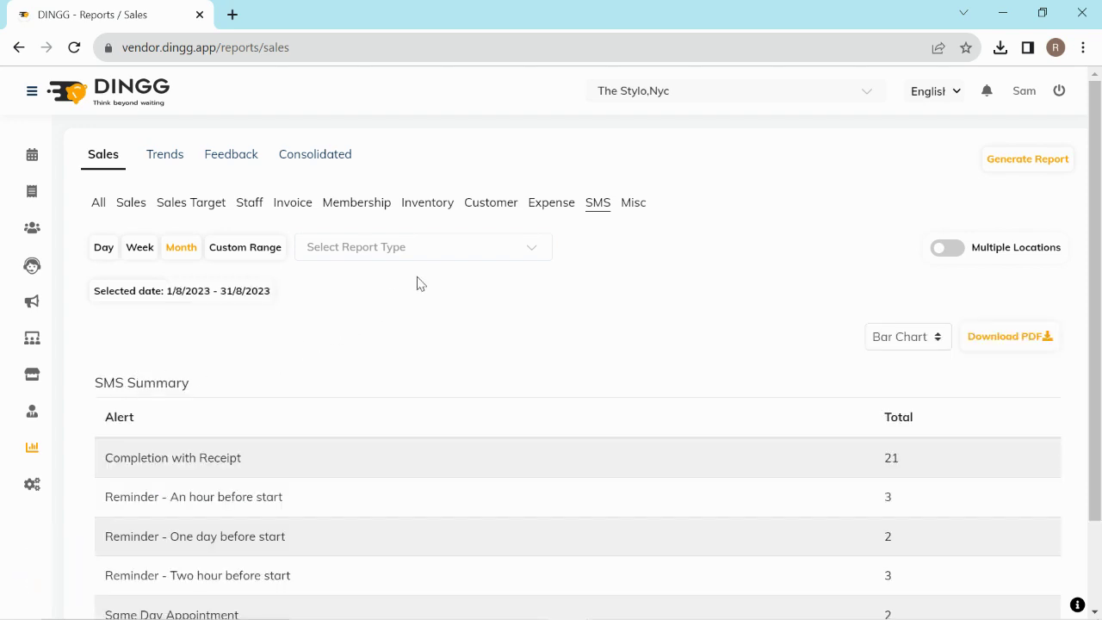
View the SMS ledger and SMS summary reports, then switch to SMS detail.
click(430, 255)
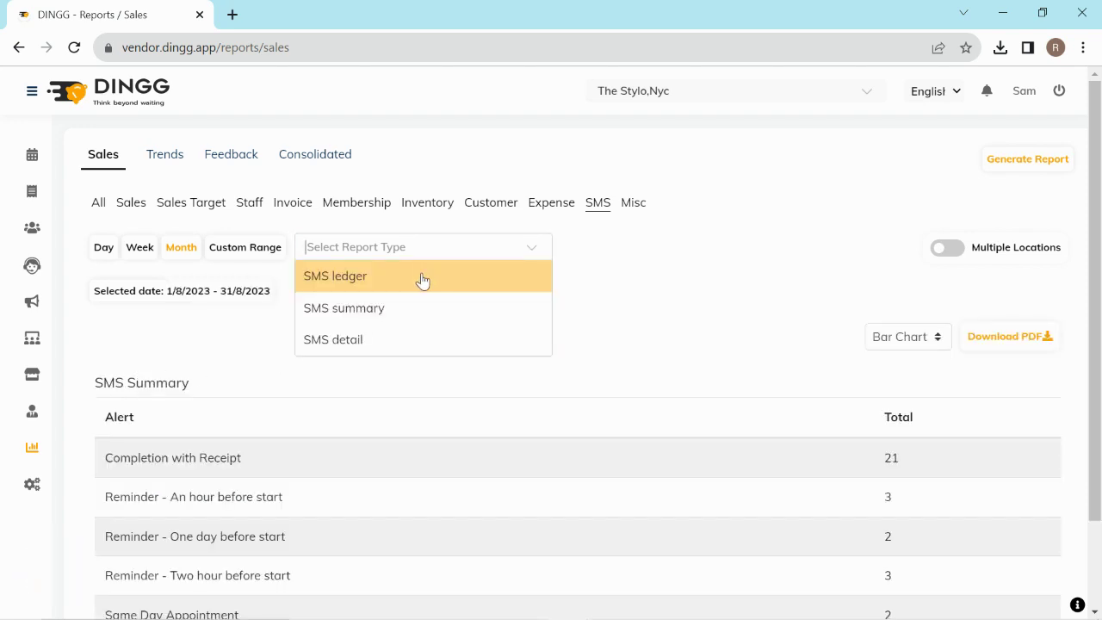
click(421, 276)
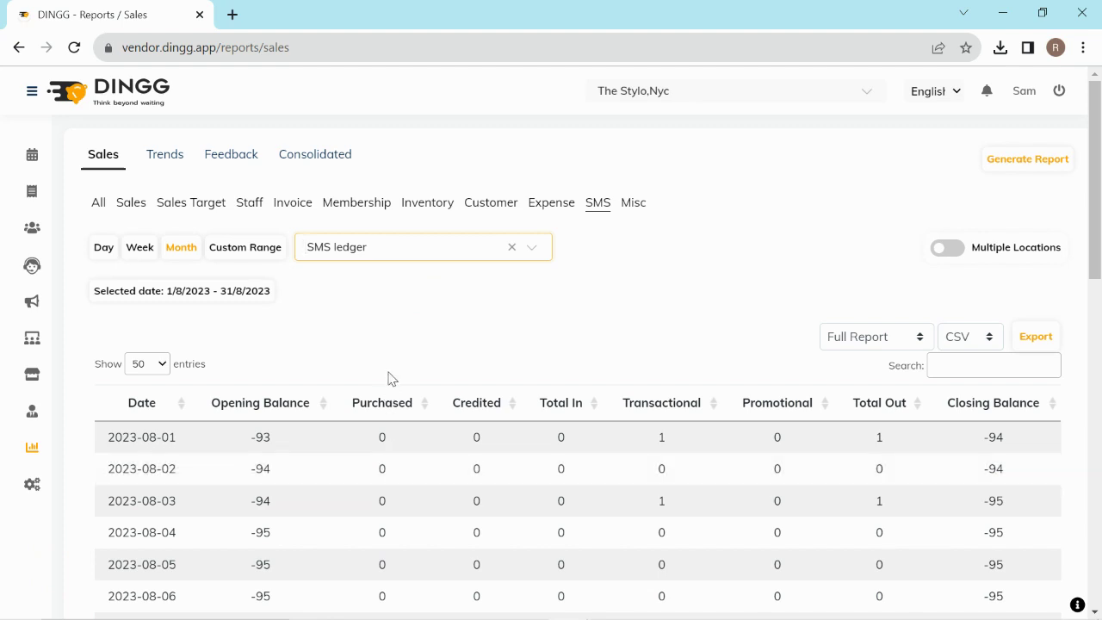
click(398, 255)
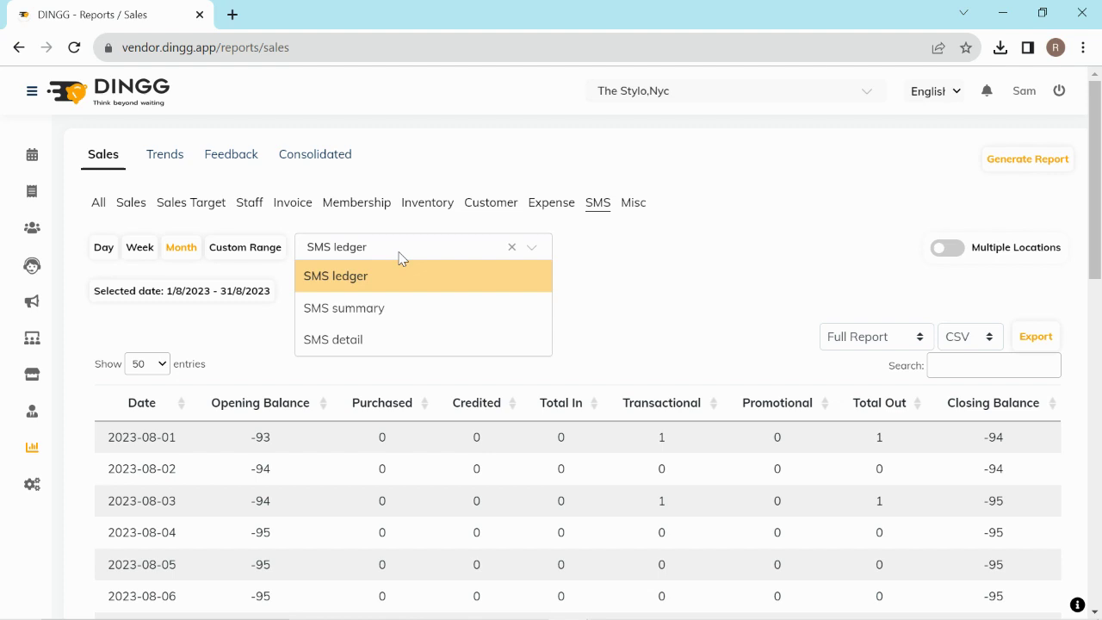
click(396, 308)
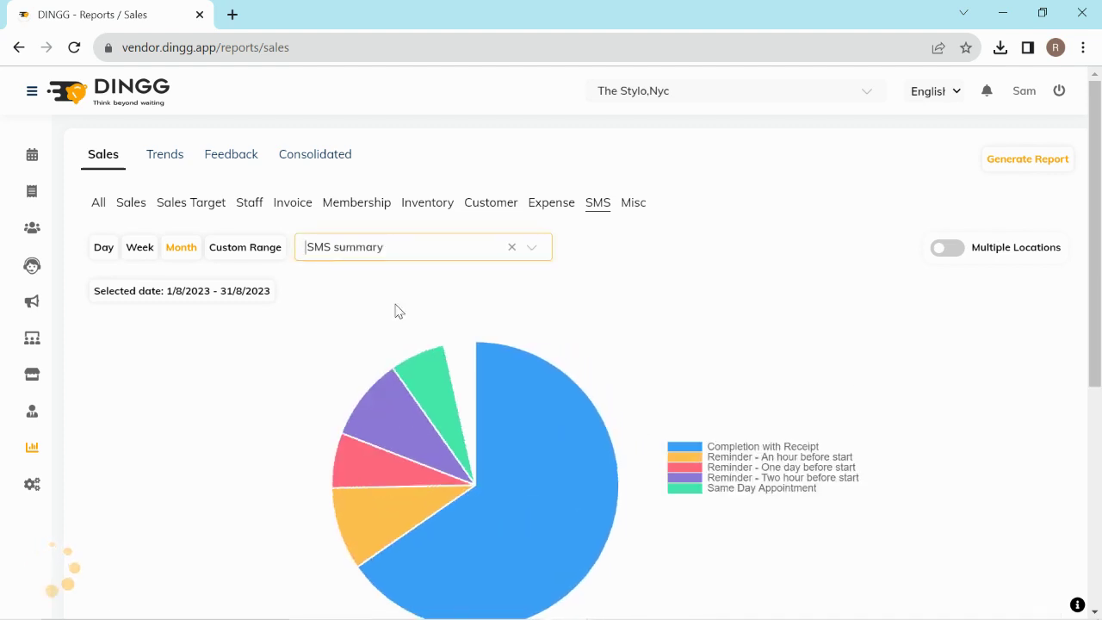
scroll(587, 330, down, 1)
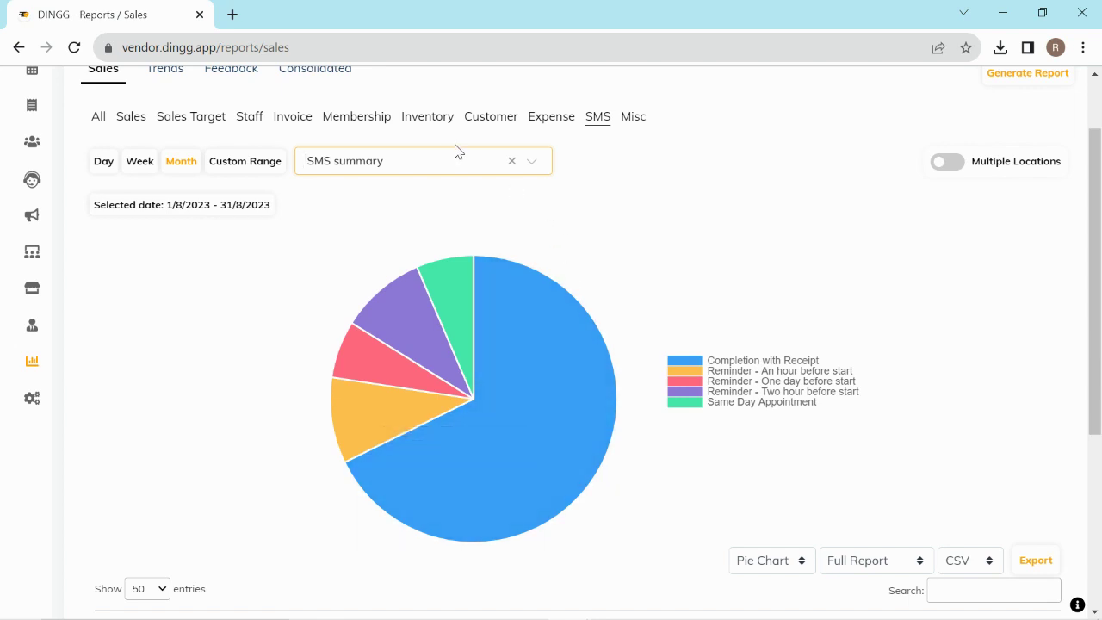
click(431, 168)
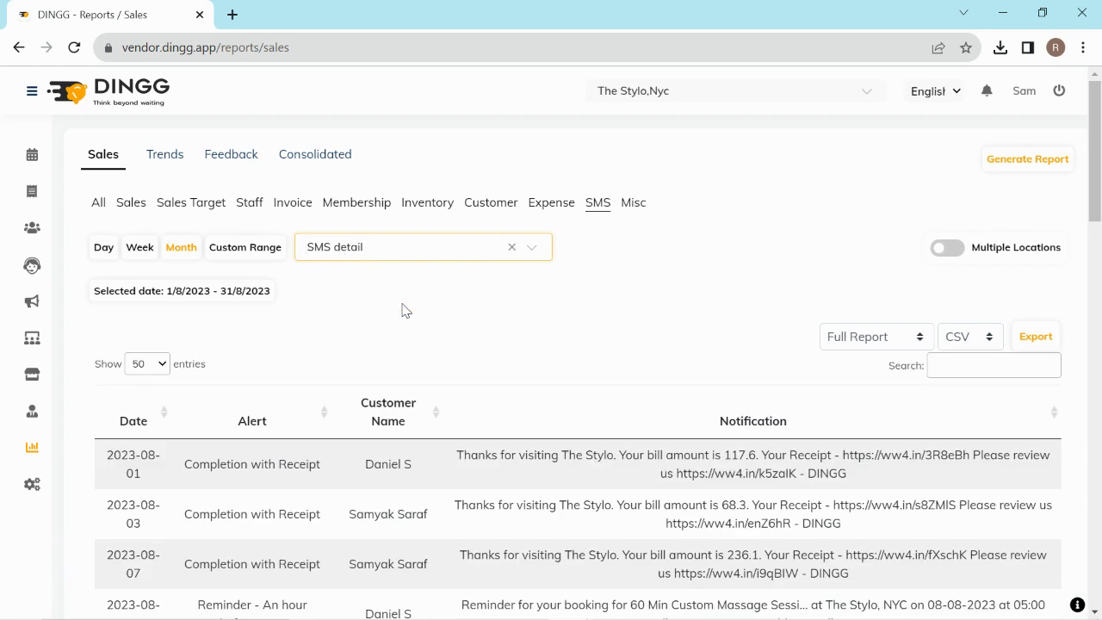
Try a customer-name search, then replace it with 'reminde' to list only reminder messages.
click(405, 310)
scroll(404, 310, down, 2)
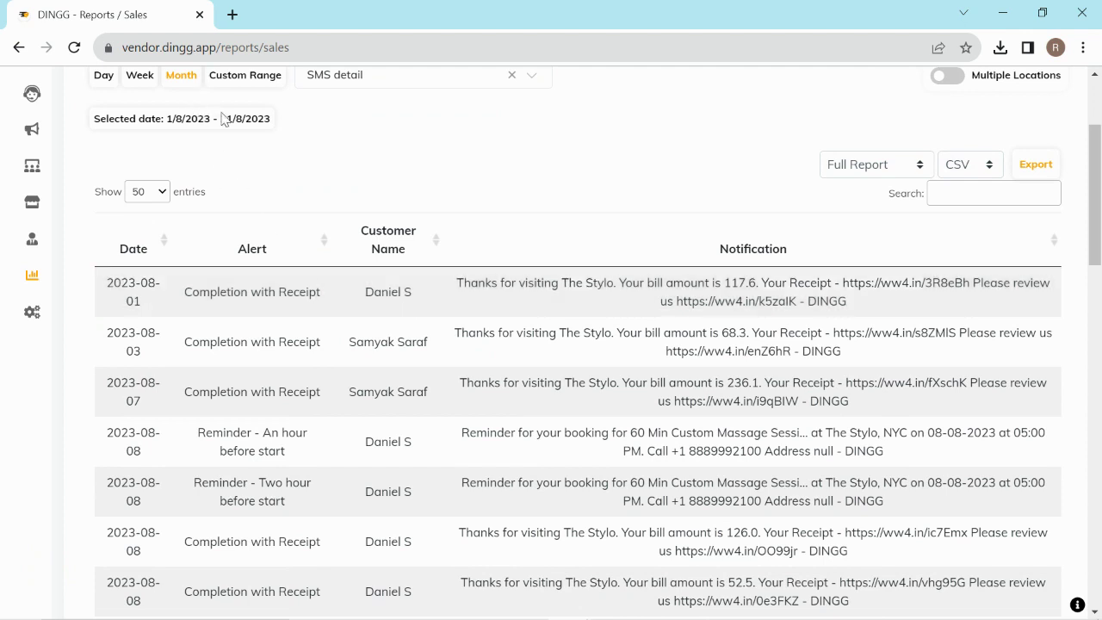
click(953, 193)
text(daniel)
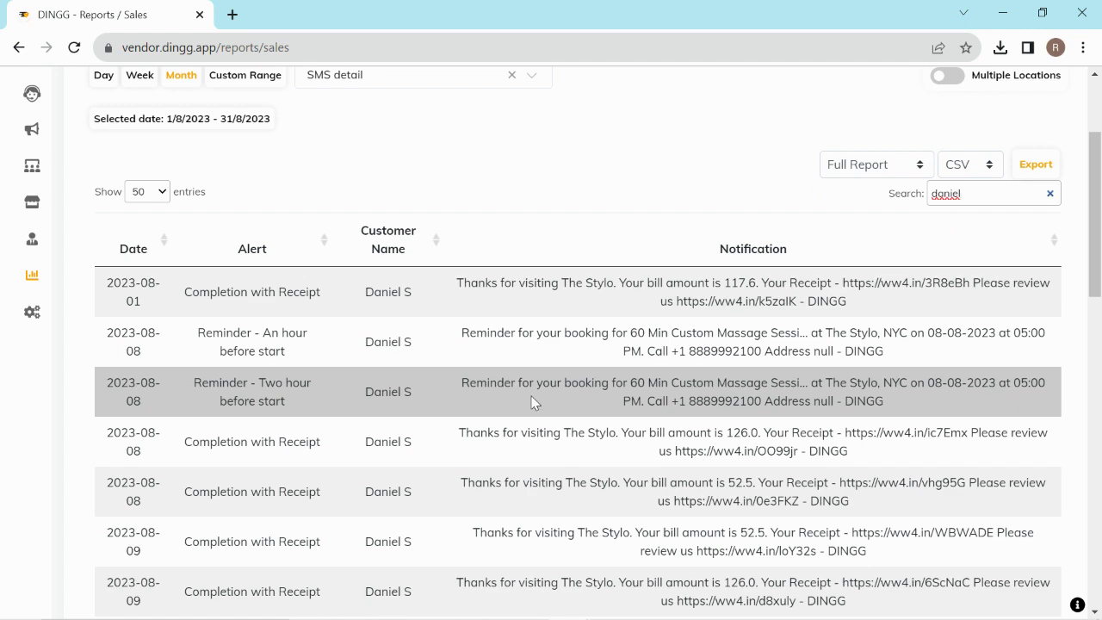
scroll(532, 402, down, 4)
scroll(532, 402, up, 3)
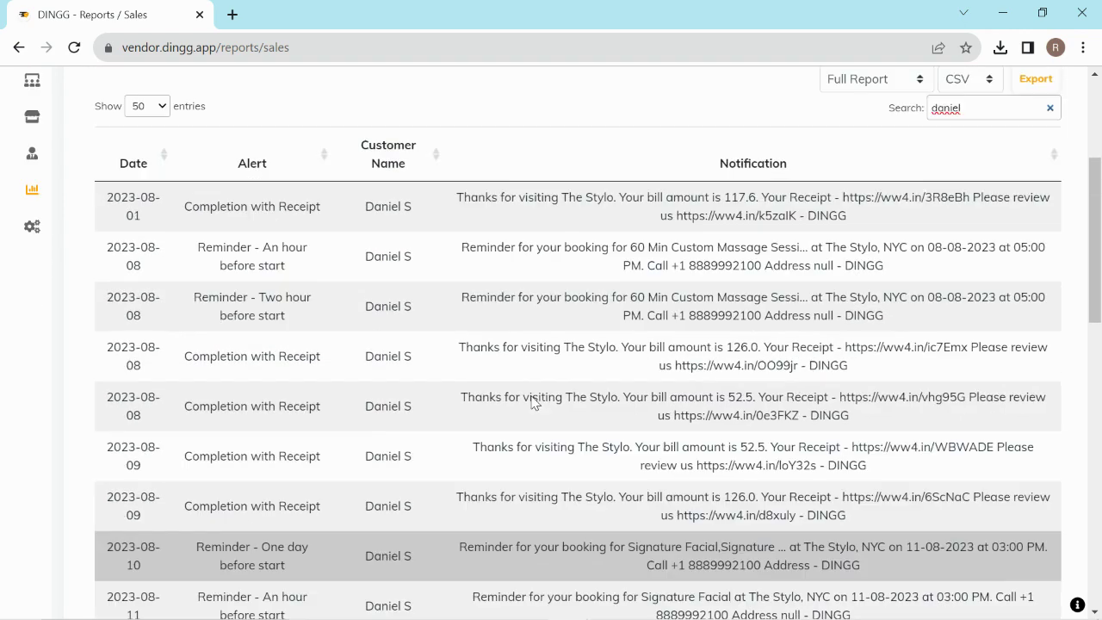
scroll(532, 402, up, 2)
key(BackSpace)
key(BackSpace)
key(BackSpace)
key(BackSpace)
key(BackSpace)
key(BackSpace)
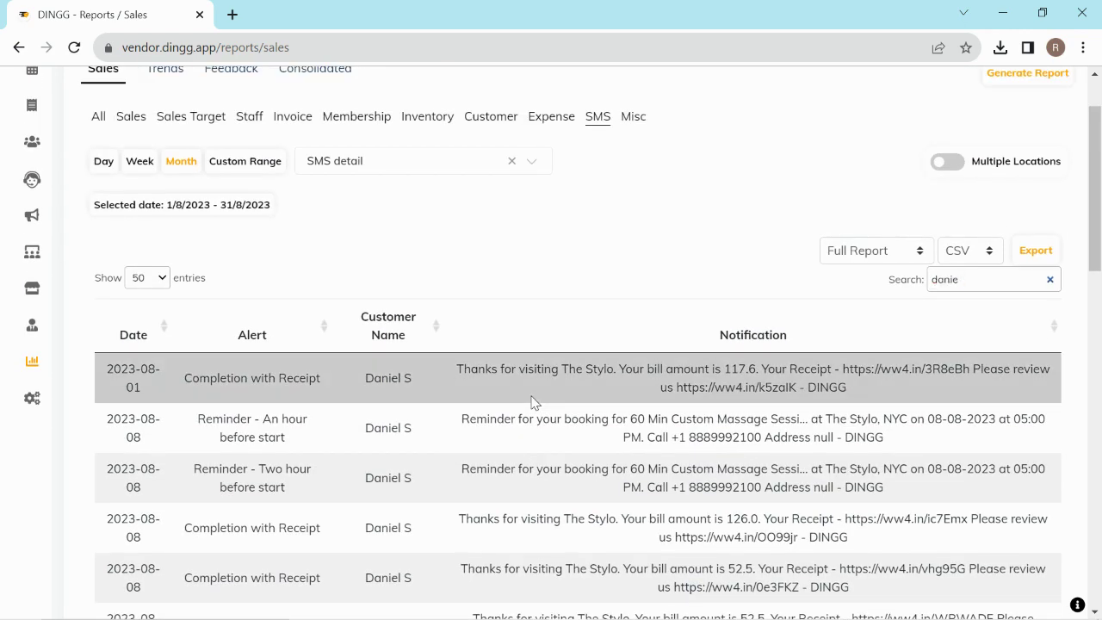
text(reminder)
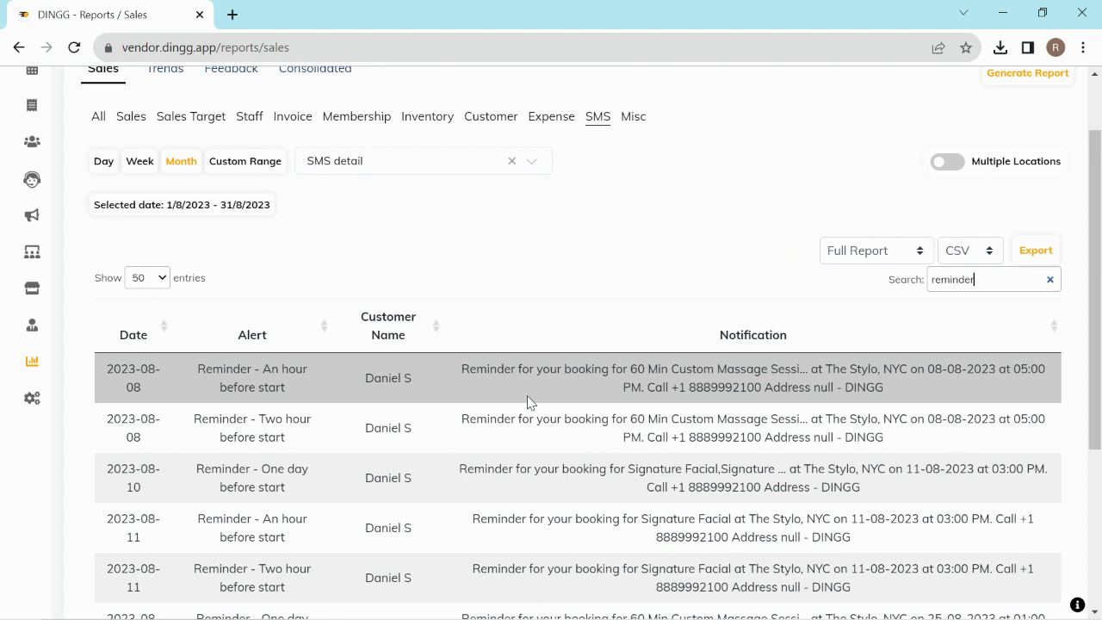
Set the export to Filtered Report in PDF format.
click(895, 259)
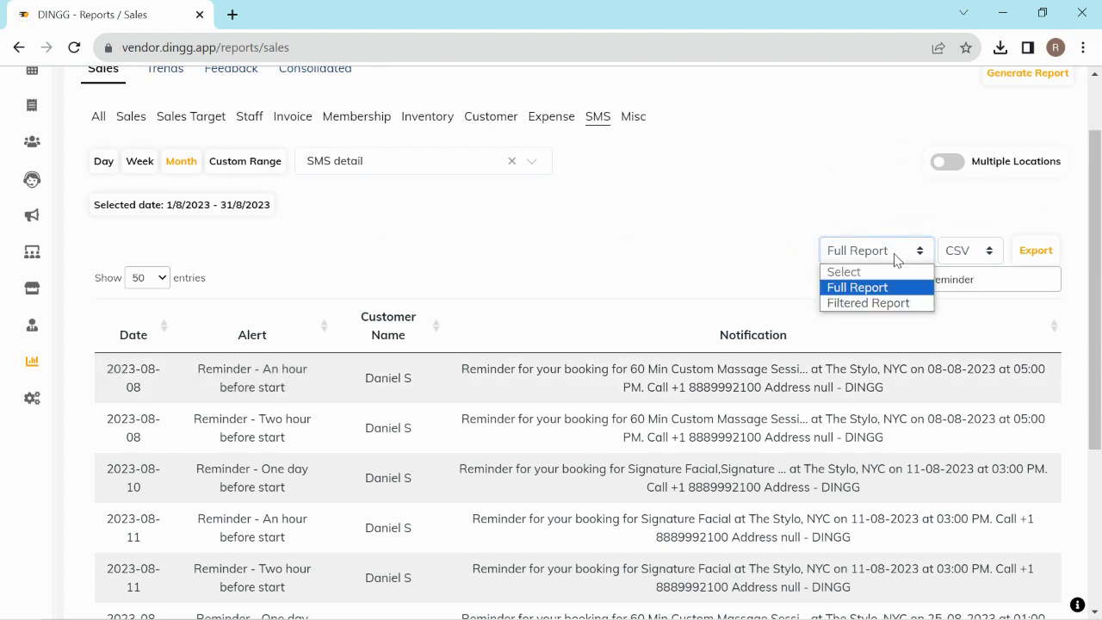
click(892, 303)
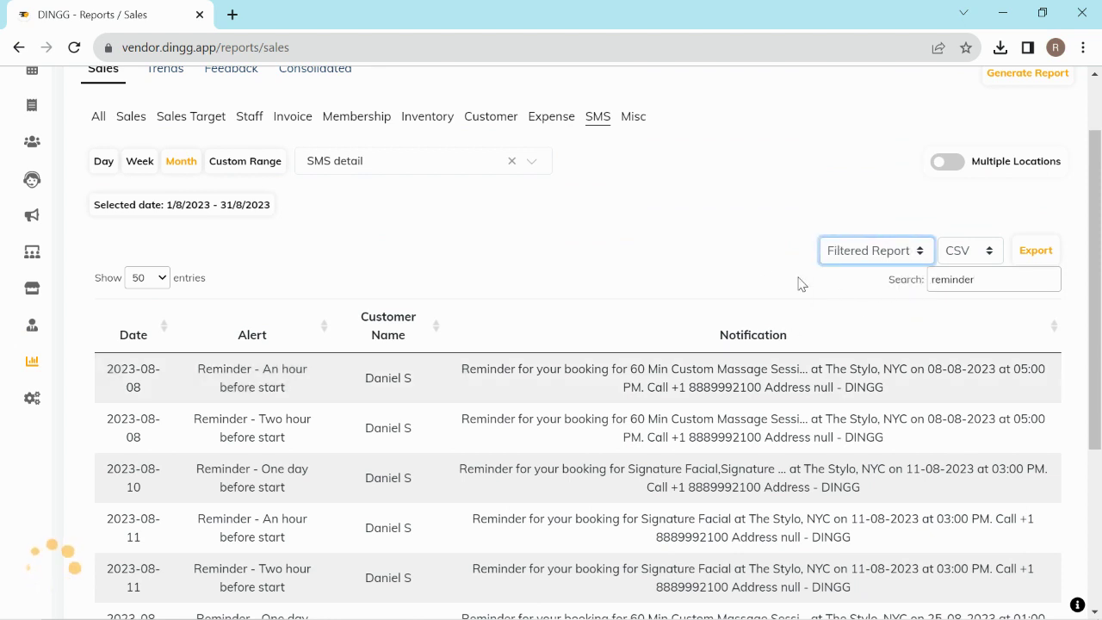
click(981, 255)
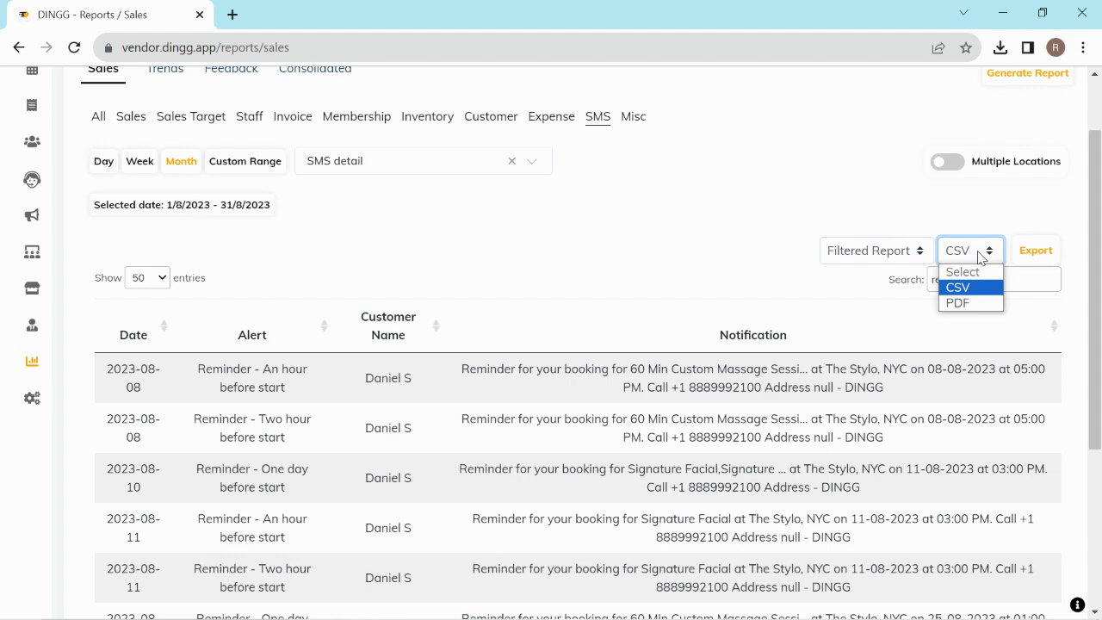
click(962, 303)
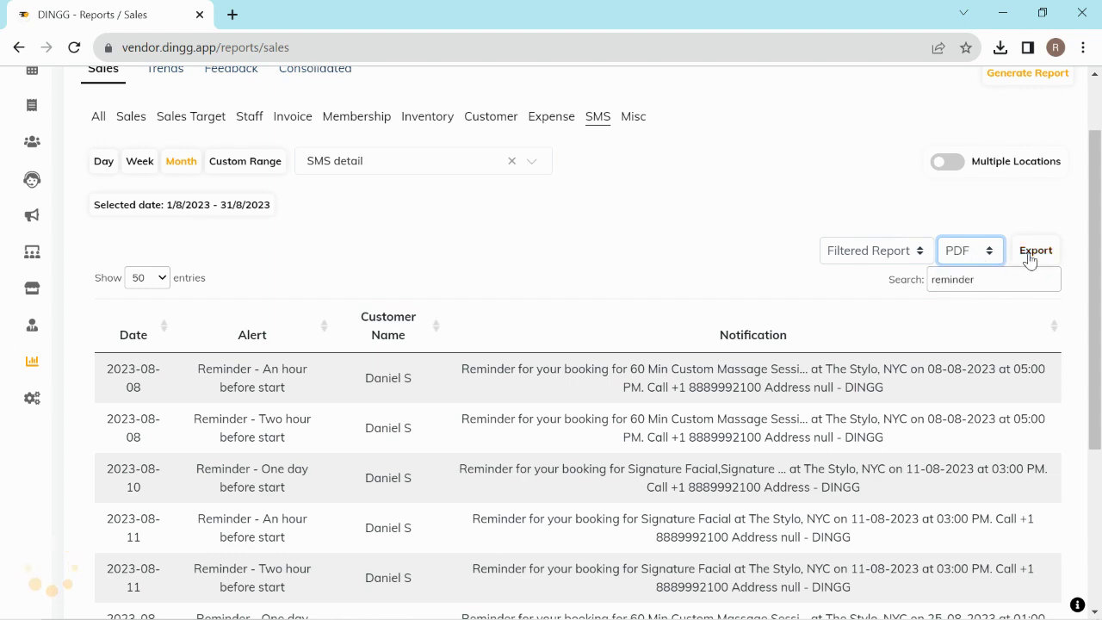
Preview the filtered PDF export, scroll through it, and close the preview.
click(1029, 258)
scroll(669, 337, down, 3)
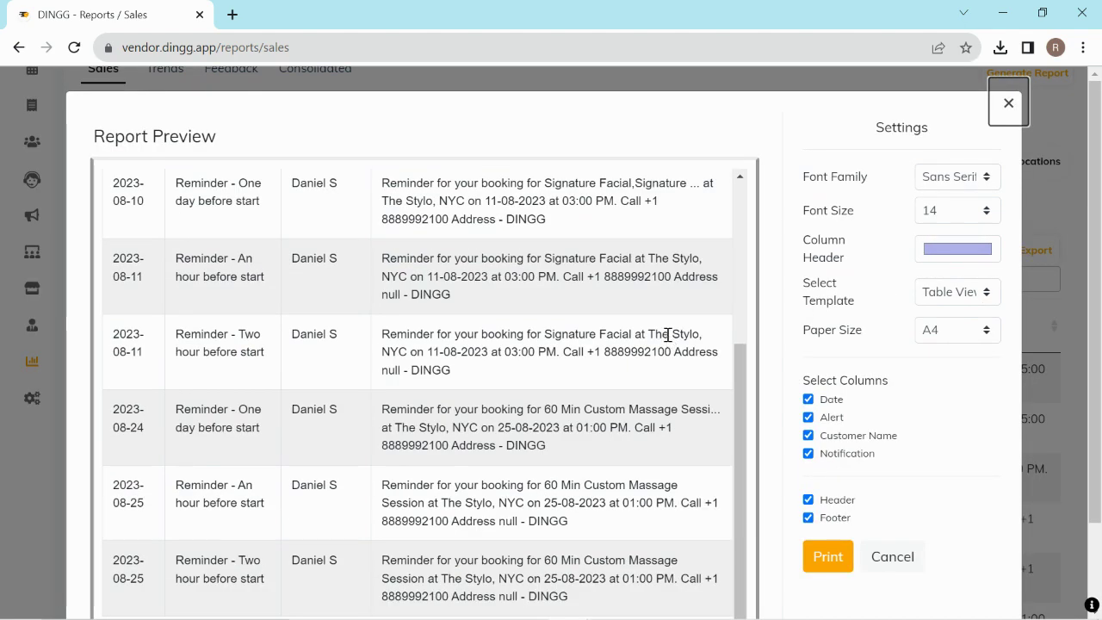
scroll(668, 335, down, 2)
scroll(740, 301, up, 2)
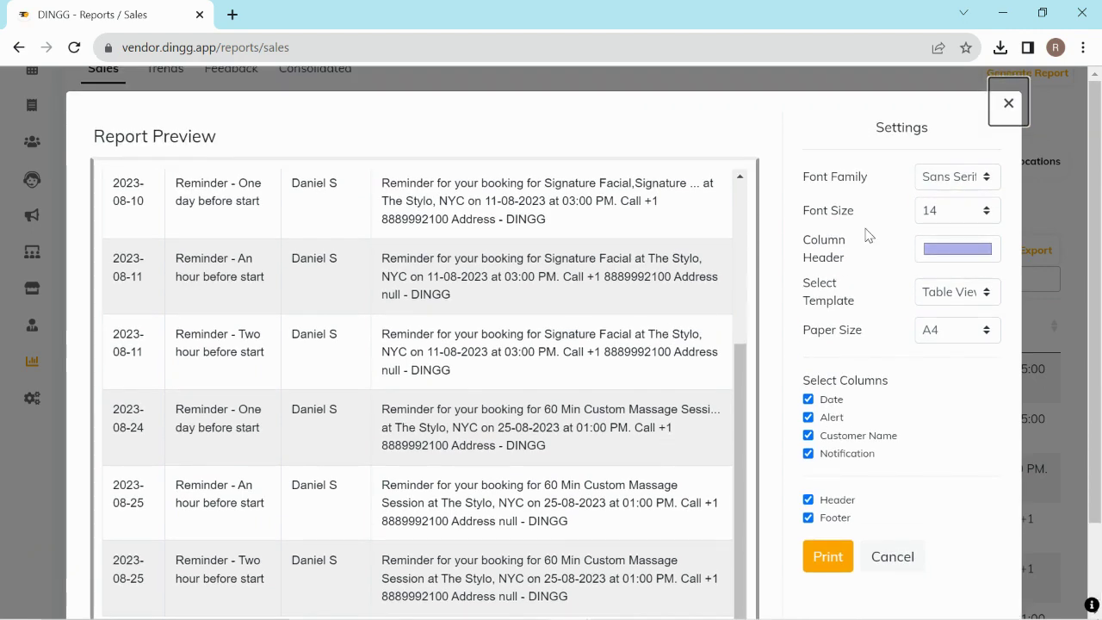
click(1008, 104)
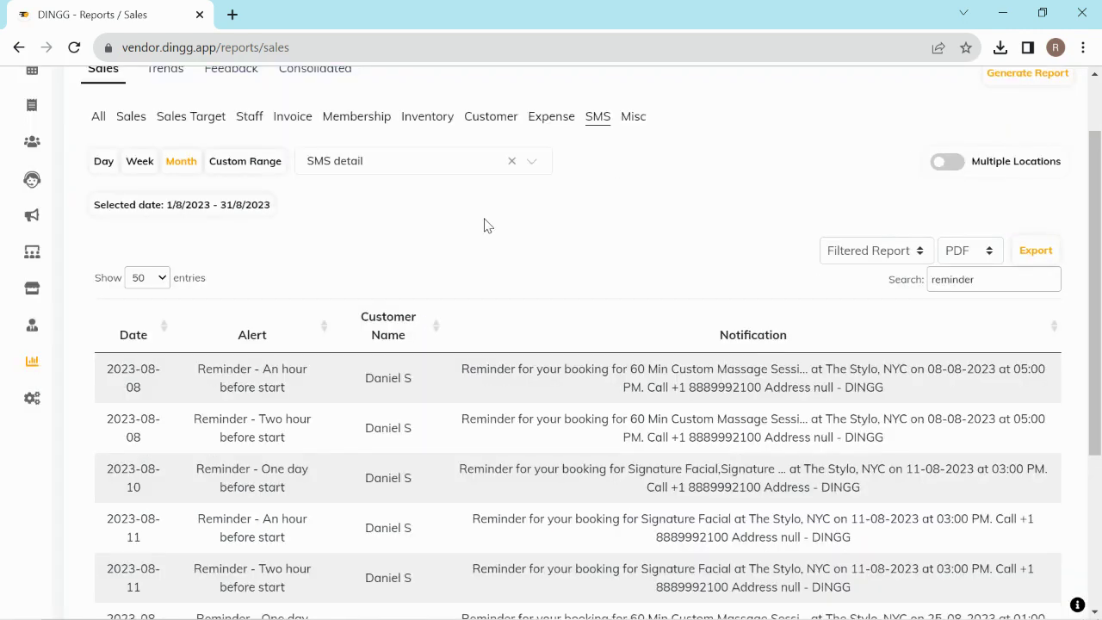
scroll(484, 225, up, 2)
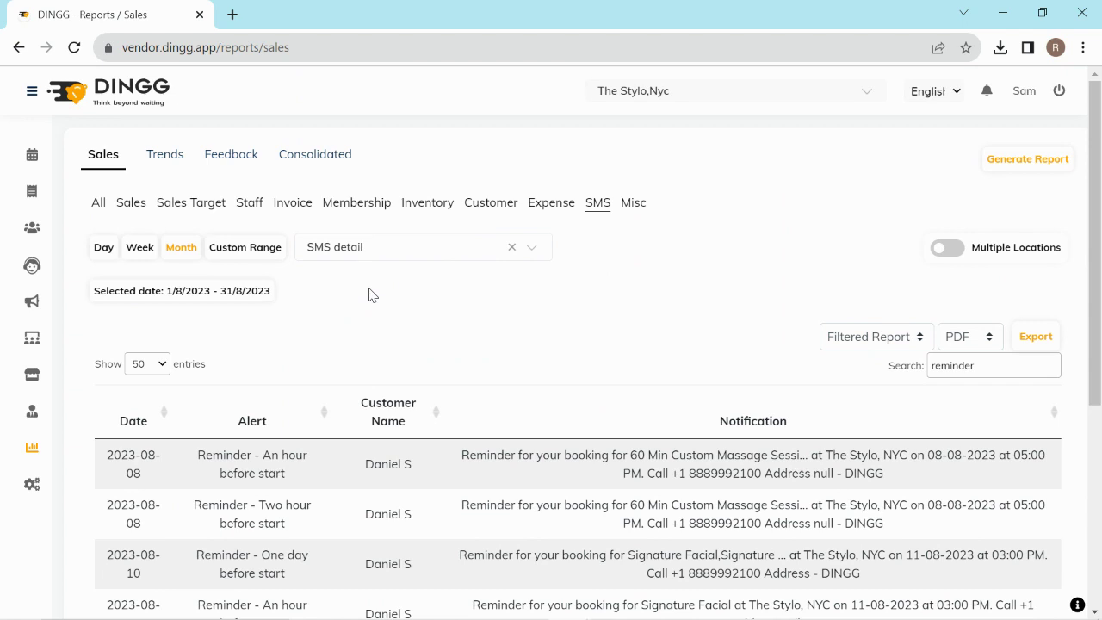